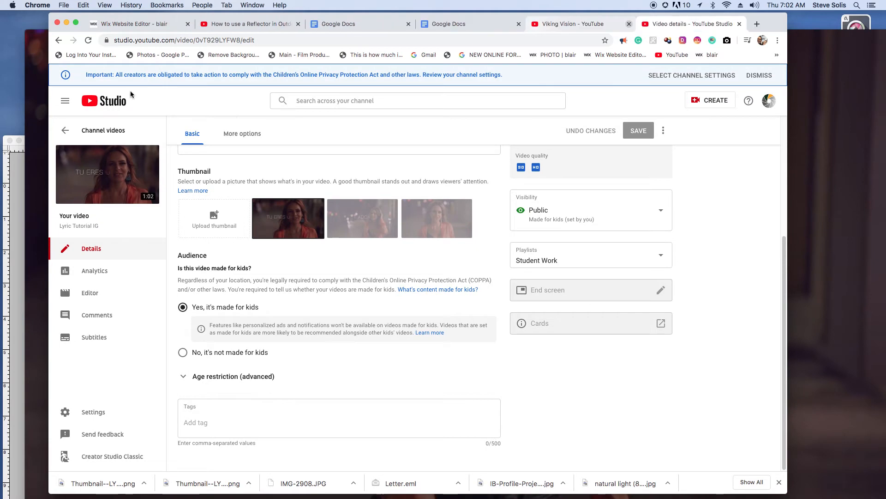
Return to the list of channel videos and open the Viking Vision channel page on YouTube
click(67, 131)
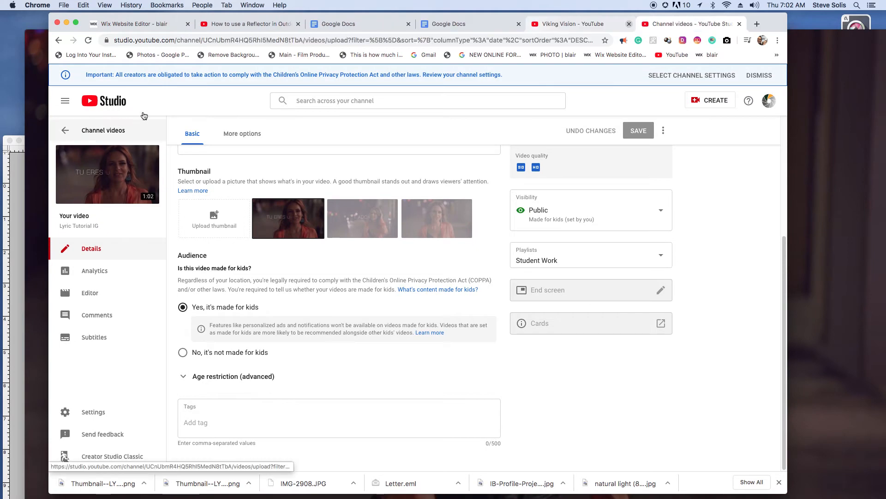
click(68, 132)
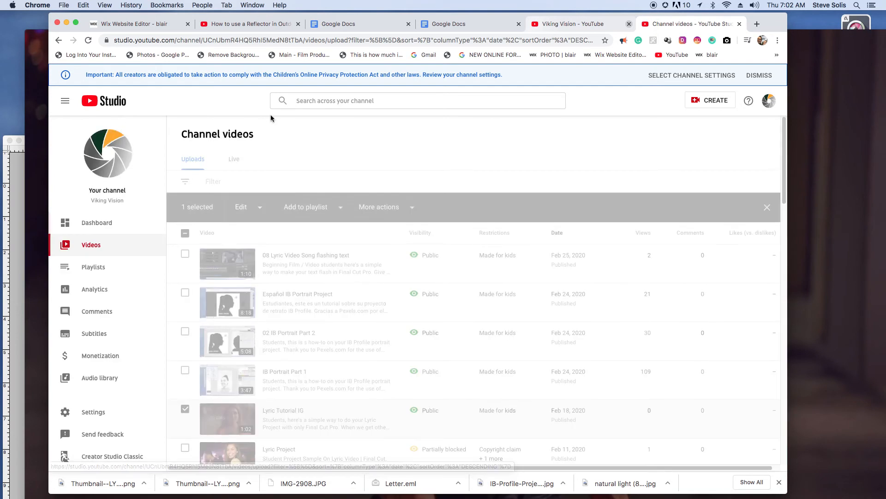
click(765, 104)
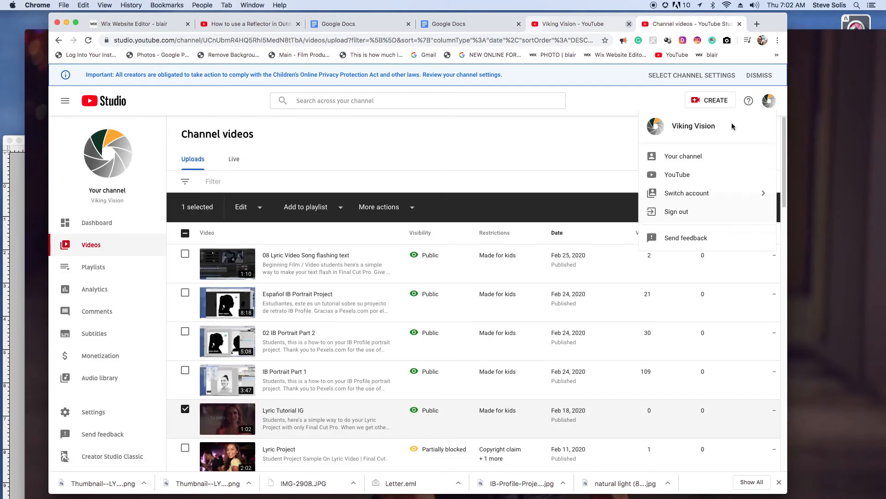
click(718, 164)
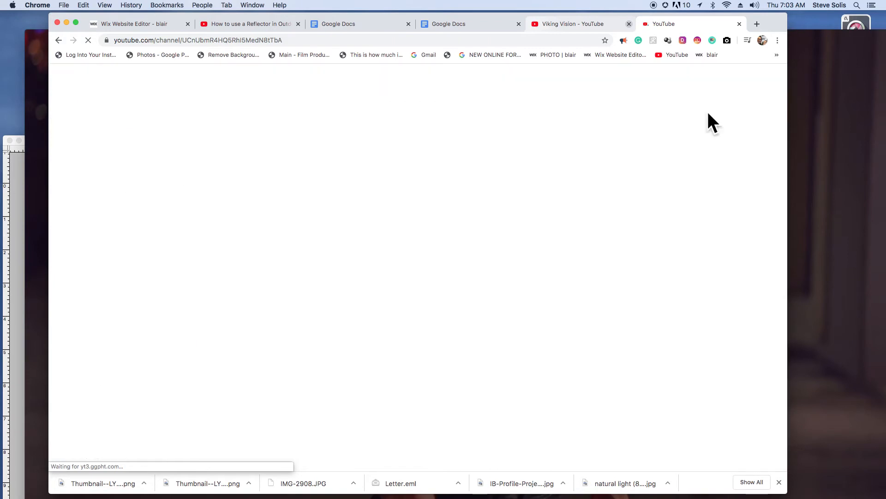
drag(782, 20, 796, 18)
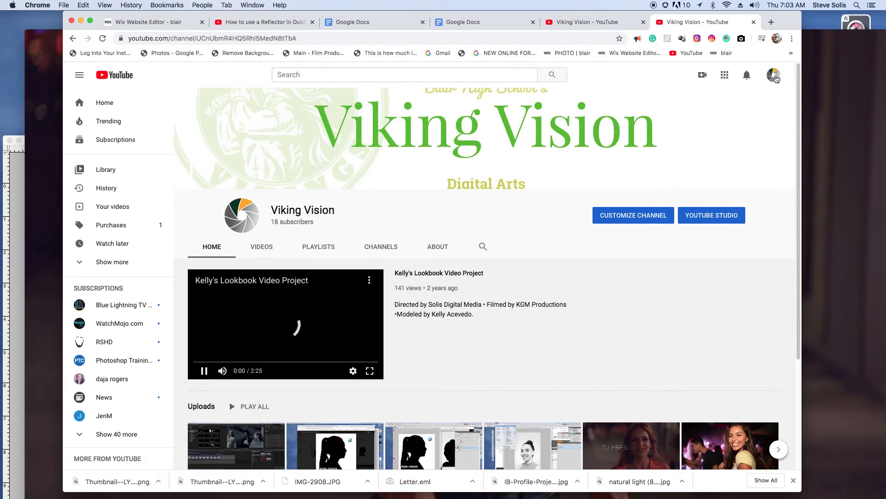
Pause the featured video playing on the channel's home page
click(778, 76)
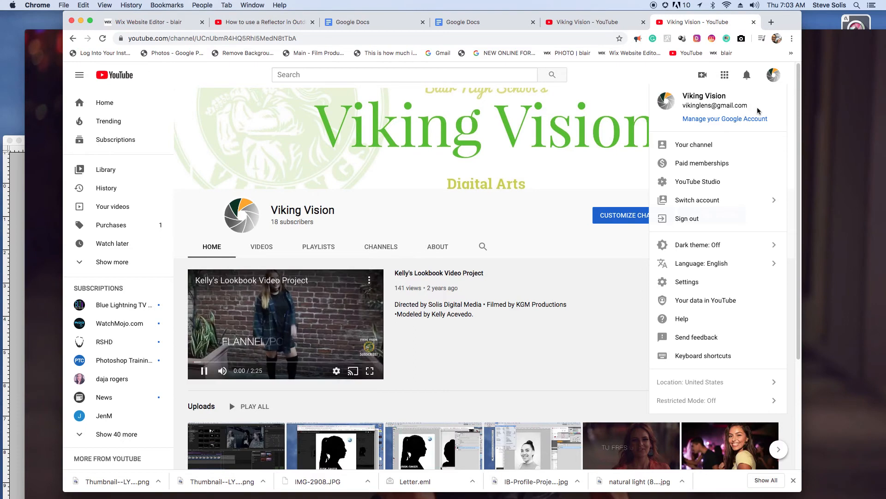
click(213, 373)
click(205, 372)
click(204, 371)
click(204, 372)
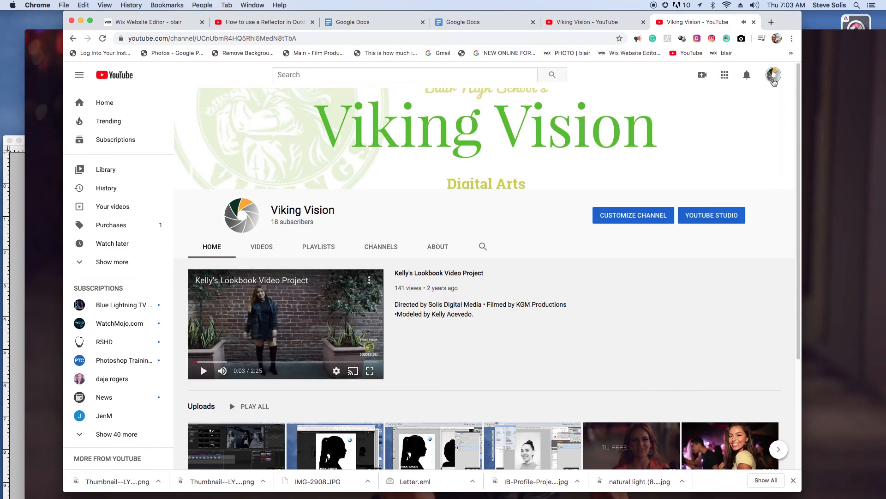
Go back to YouTube Studio and show the channel's list of videos
click(774, 82)
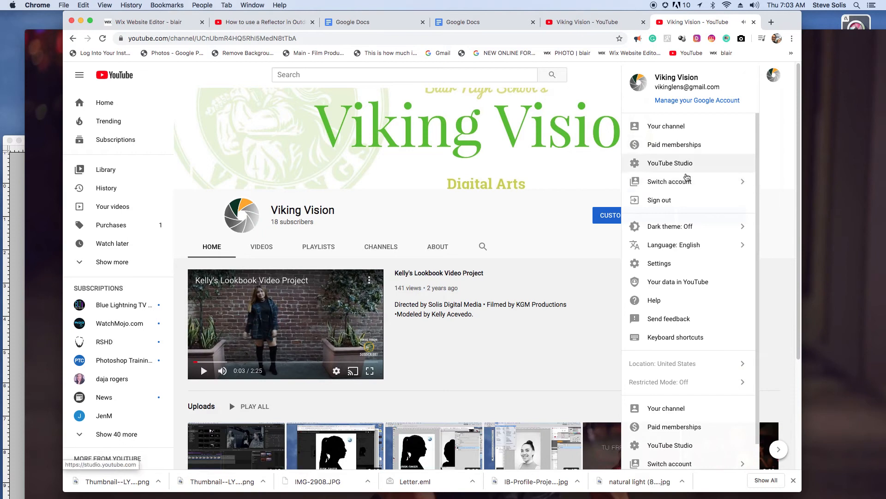
click(680, 168)
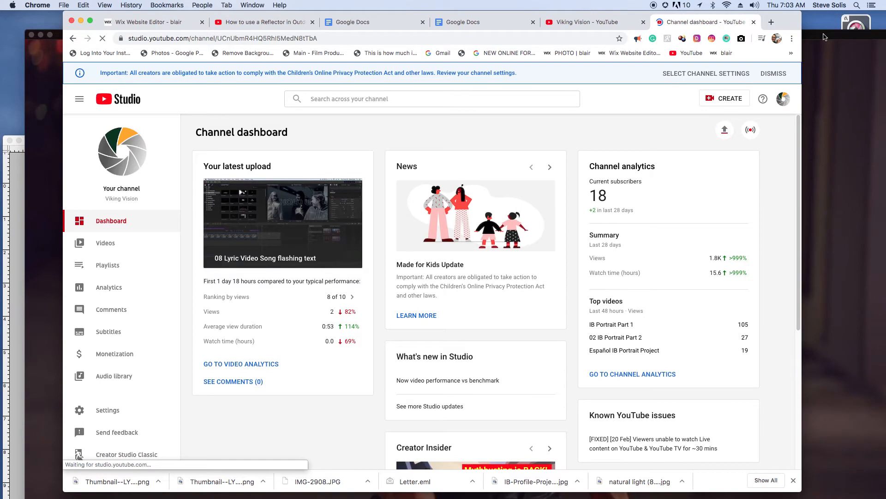
click(114, 246)
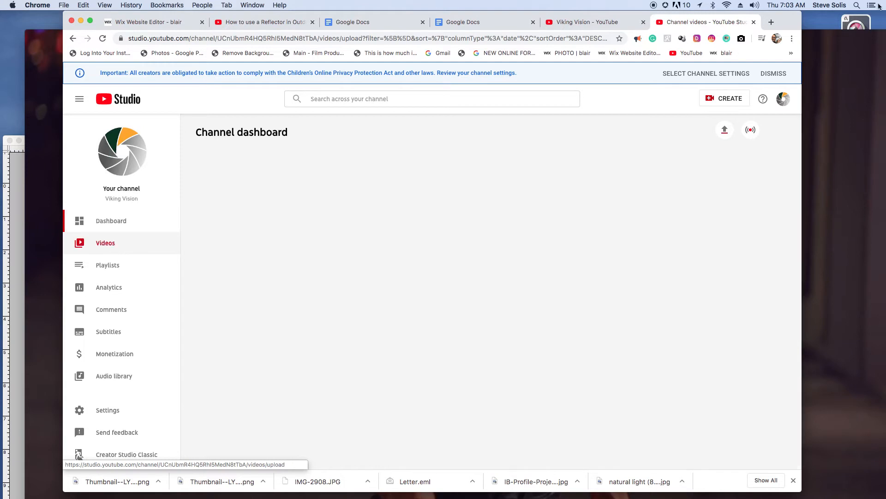
Switch to the Lyric Video in QuickTime Player and move its playhead to 00:14
drag(821, 37, 803, 24)
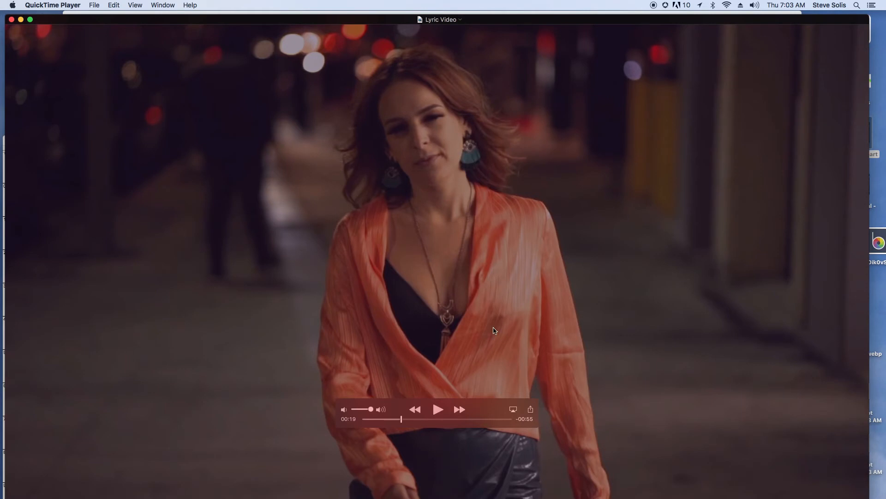
drag(402, 421, 391, 421)
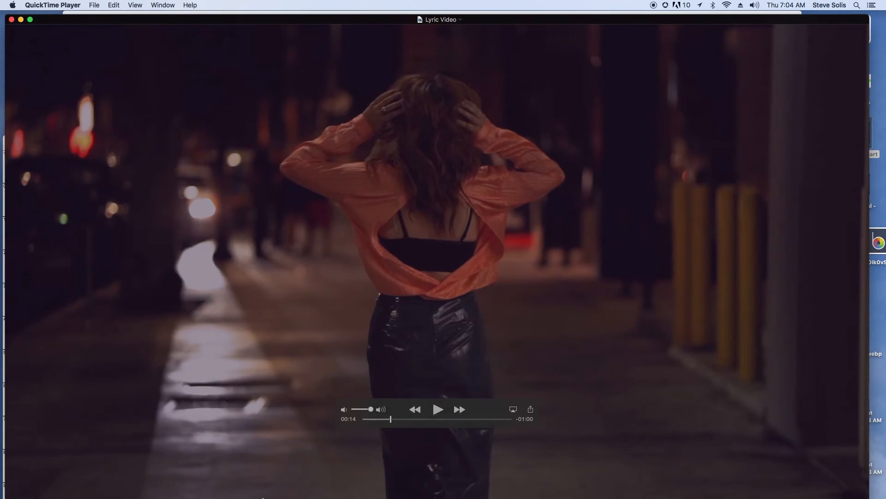
Switch to Photoshop and reposition the LYRIC-VIDEO thumbnail window and the tool palette so the whole image is unobstructed on its left side
mouse_move(236, 481)
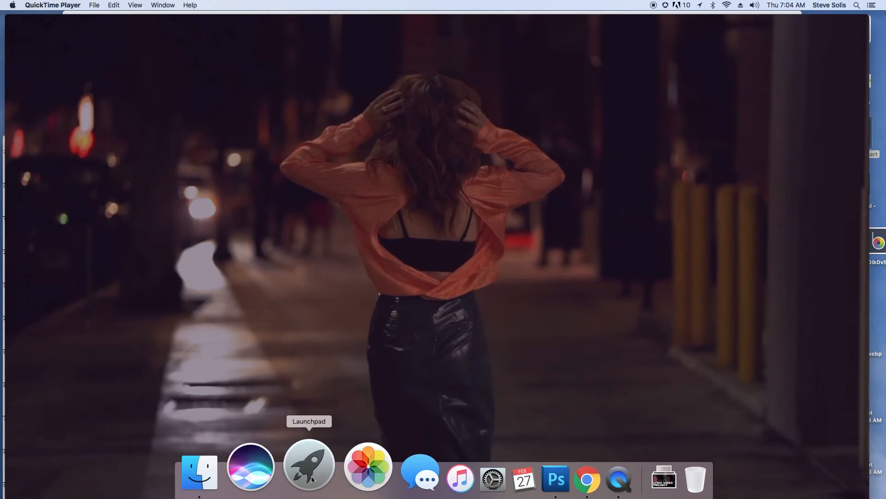
click(312, 478)
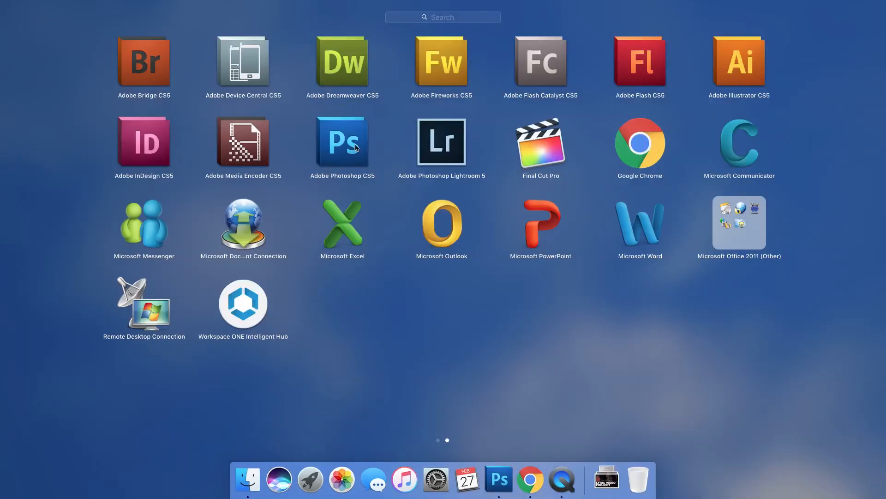
drag(378, 368, 259, 396)
click(339, 161)
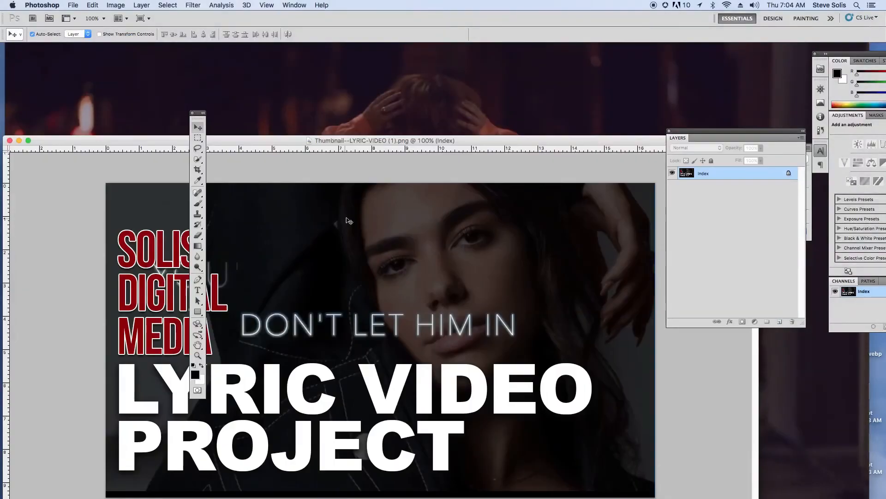
drag(414, 142, 463, 34)
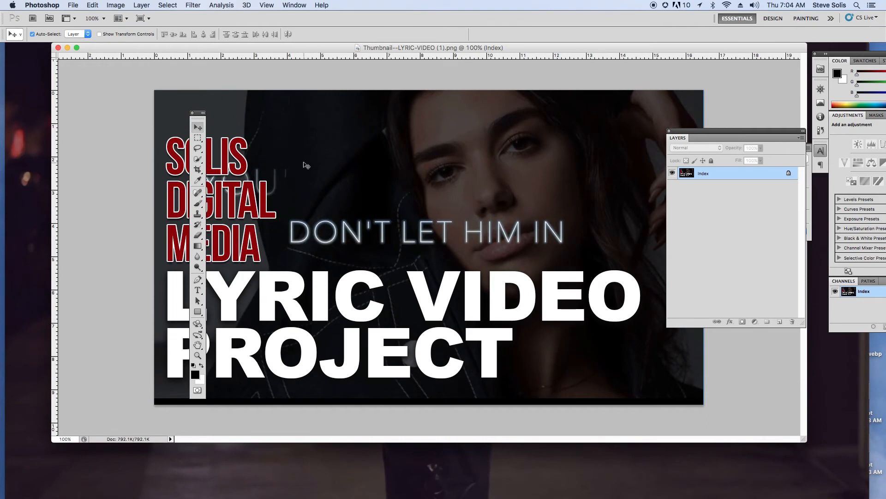
drag(193, 116, 96, 97)
Check the pixel dimensions of the existing lyric video thumbnail without changing them
click(116, 5)
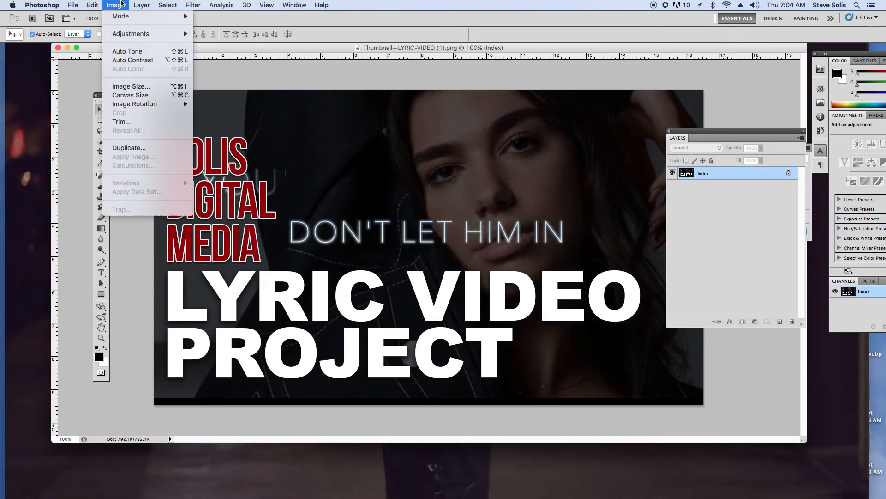
click(131, 88)
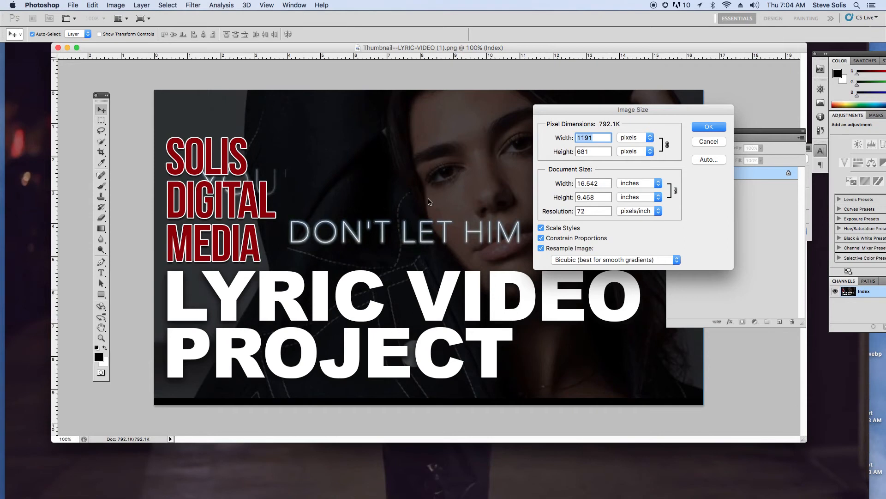
drag(681, 112, 746, 97)
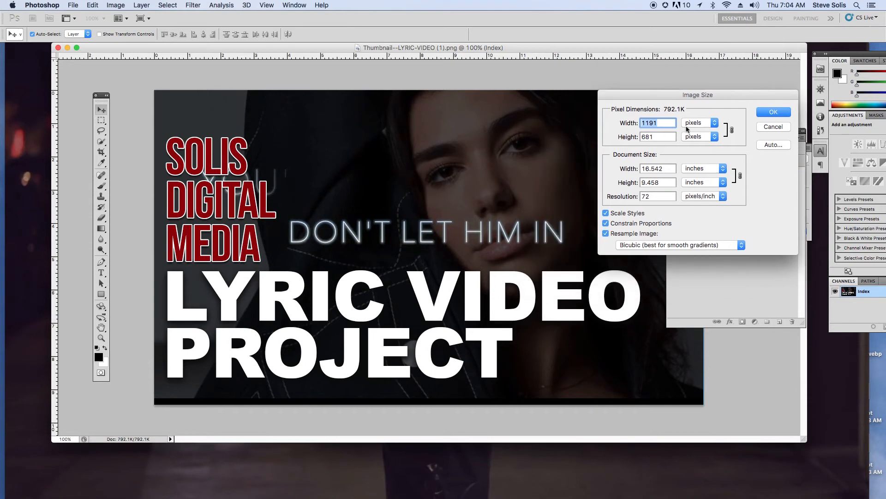
key(Escape)
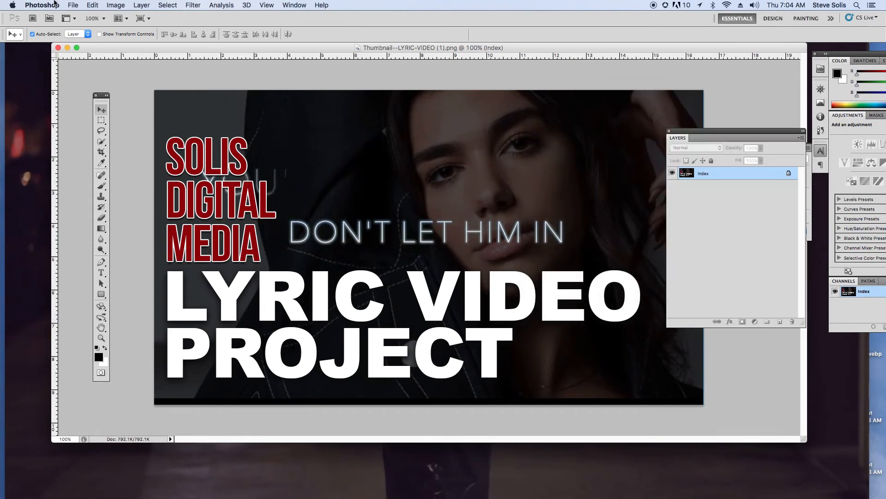
click(75, 5)
click(80, 19)
double_click(416, 220)
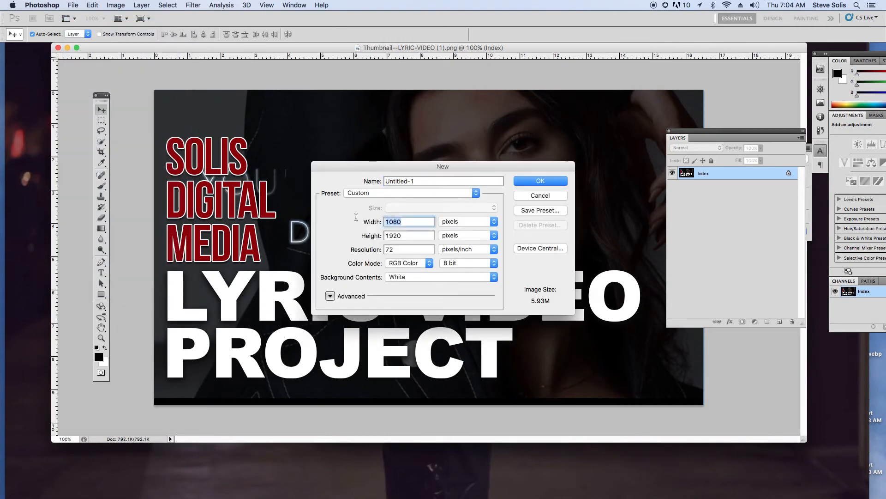
text(118)
text(0)
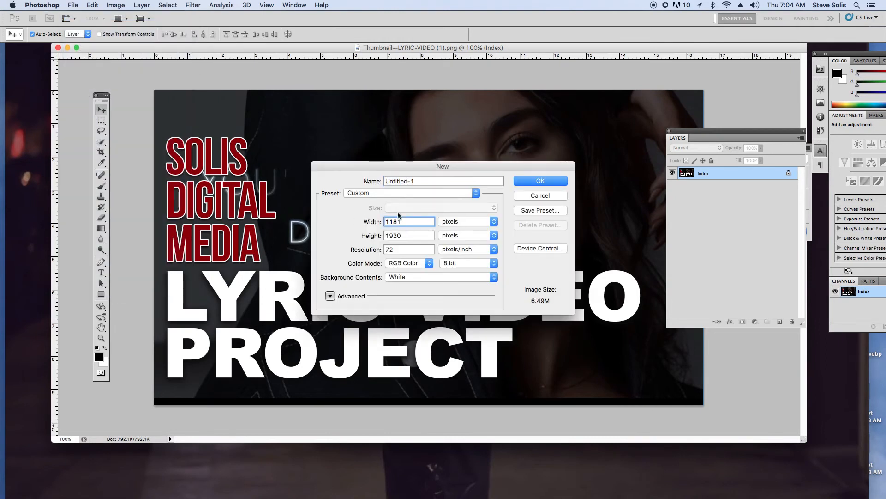
click(547, 196)
Recheck the width and height in pixels of the existing thumbnail image
click(115, 5)
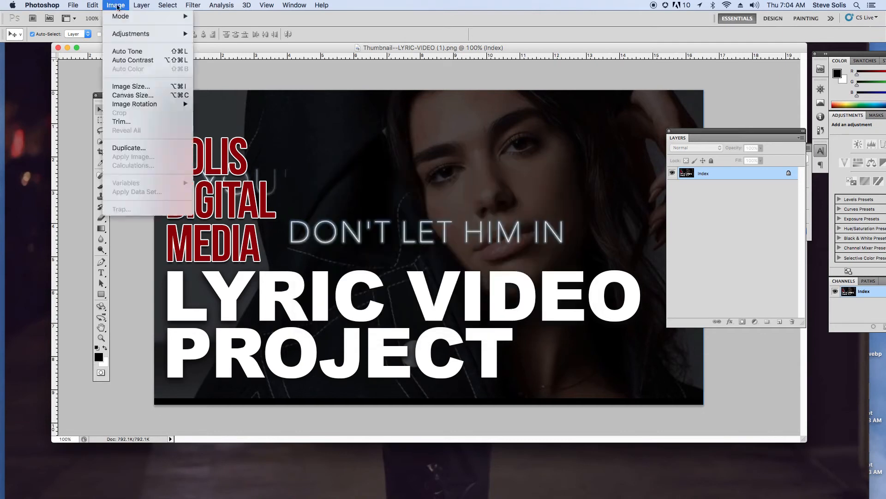
click(134, 87)
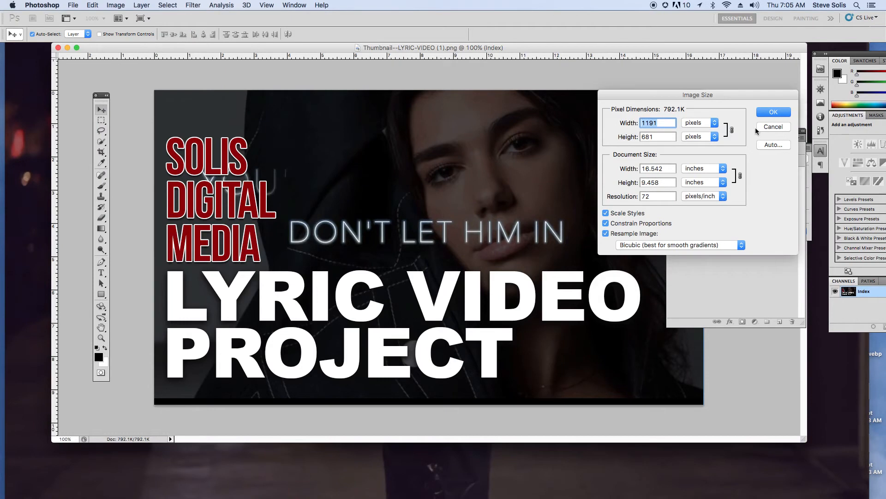
click(771, 129)
Create a new document named "Lyric -Thumbnail" with a width of 1191 pixels and a height of 681 pixels
click(73, 5)
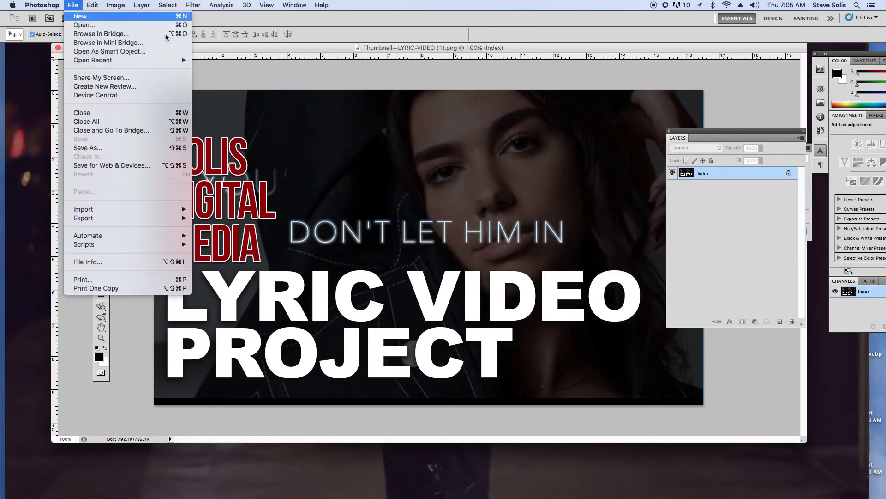
click(81, 19)
double_click(408, 220)
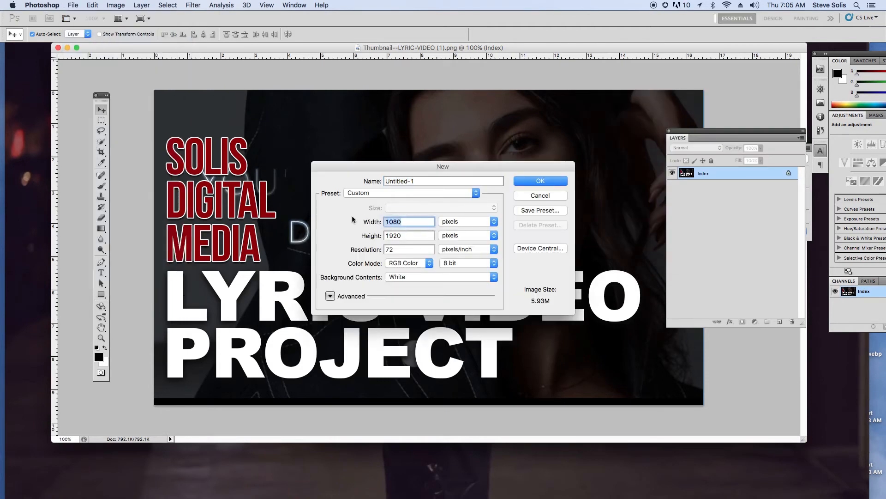
text(1191)
key(Tab)
text(681)
triple_click(411, 181)
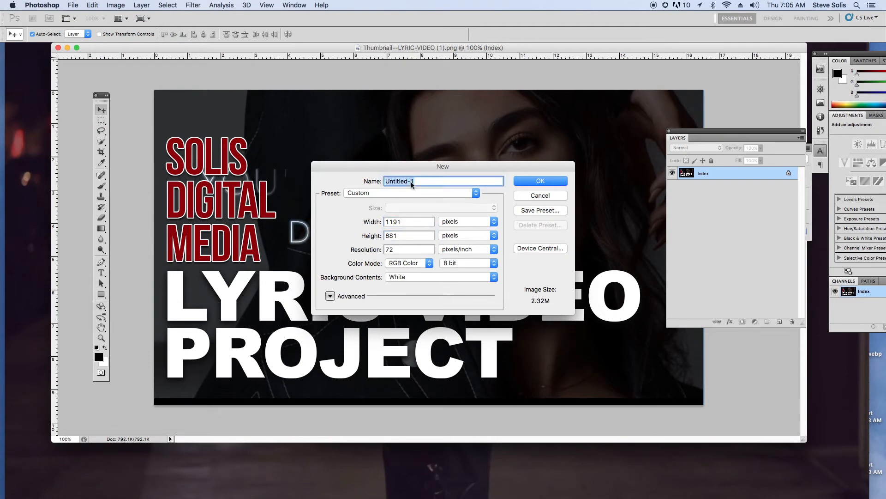
text(Lyric -Thumbnail)
click(539, 181)
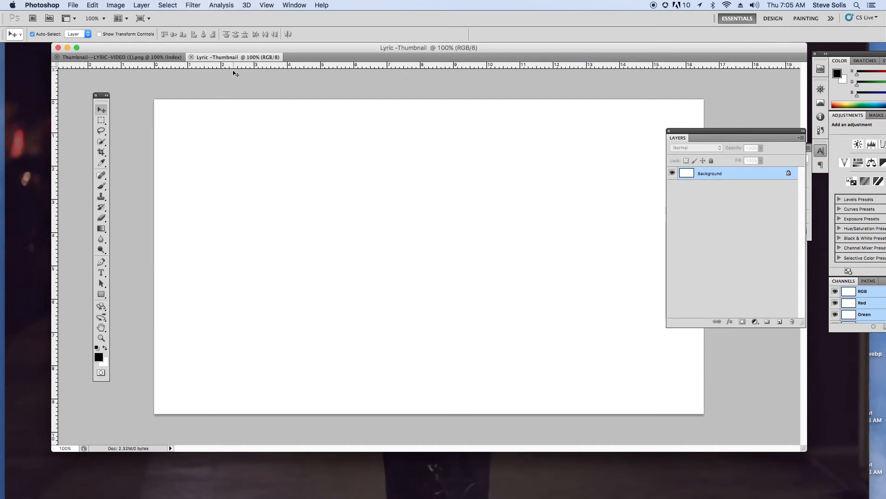
Float the existing LYRIC-VIDEO thumbnail in its own window and convert it to RGB Color mode
click(167, 57)
drag(150, 58, 419, 220)
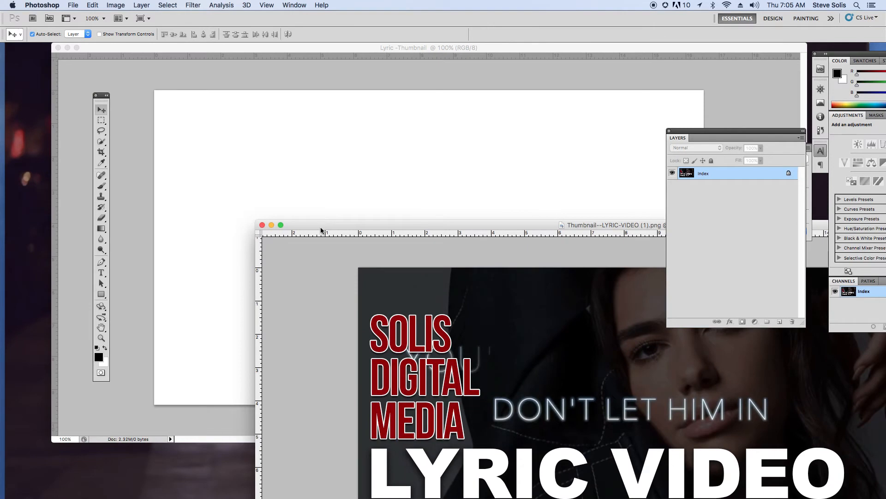
drag(321, 229, 162, 160)
click(117, 5)
mouse_move(139, 16)
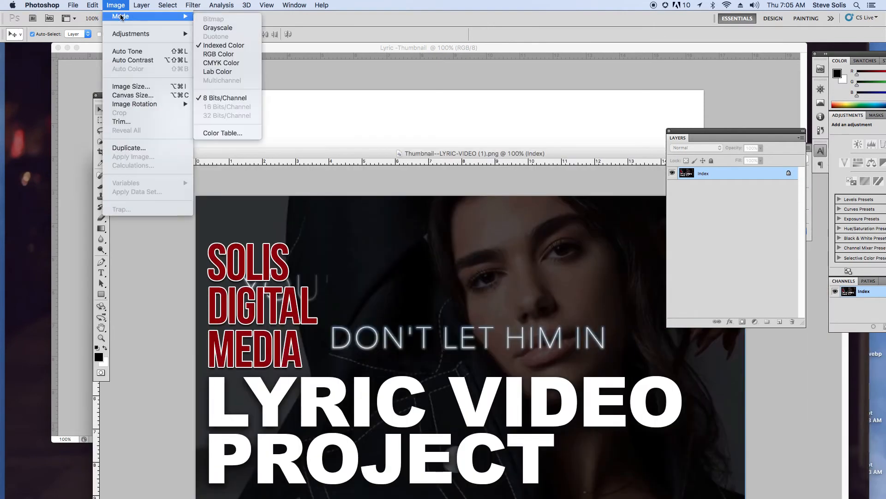
click(231, 55)
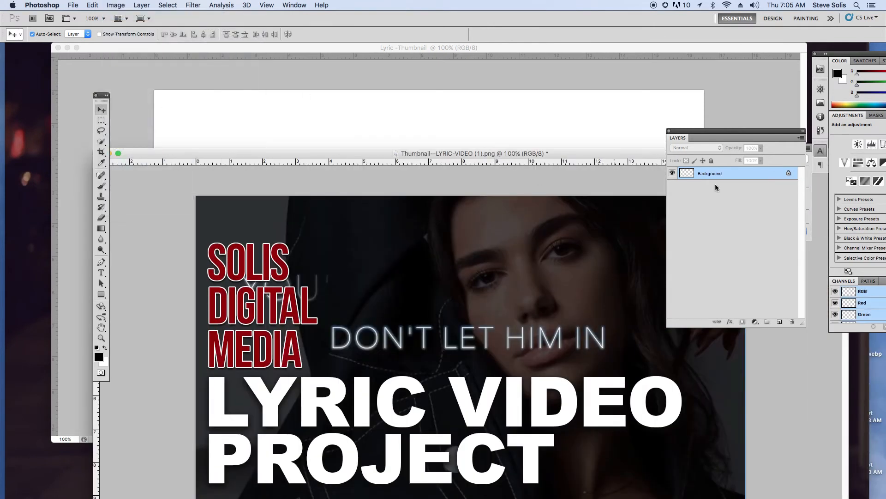
Copy the existing thumbnail image into the Lyric -Thumbnail document as a layer and set its opacity to 22%
drag(685, 175, 571, 134)
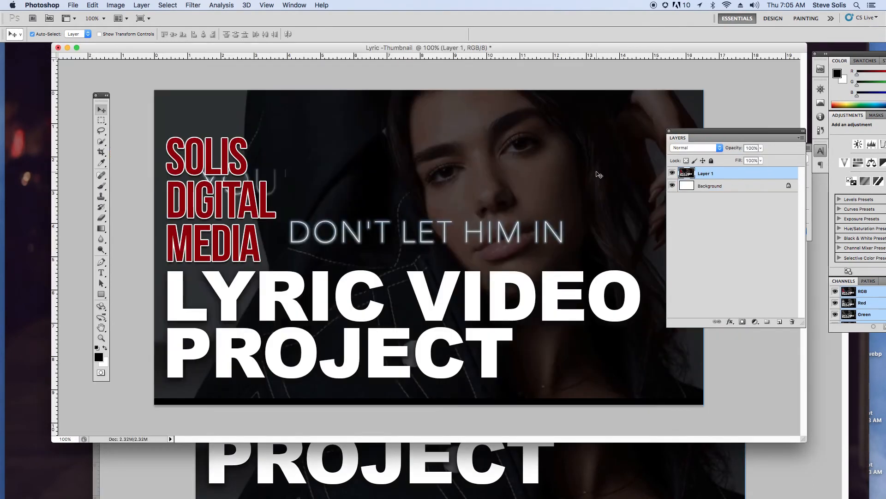
drag(736, 152, 754, 119)
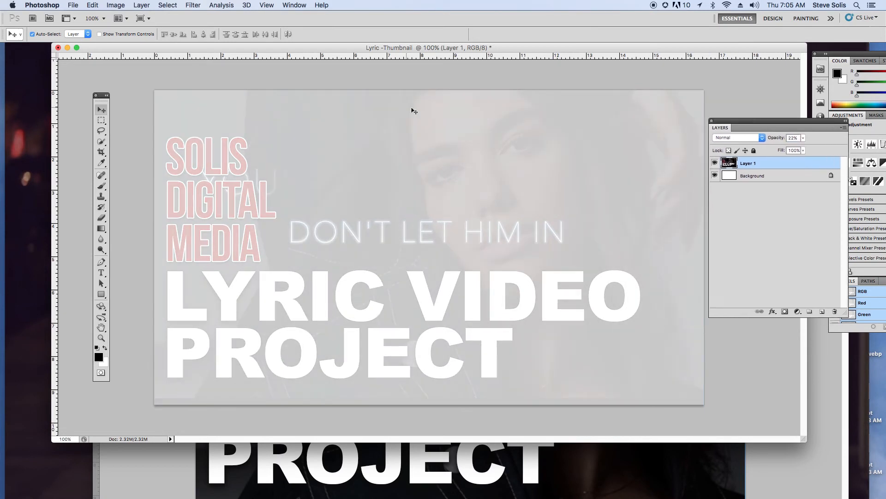
Open the image Screen Shot 2020-02-27 at 7.04.09 AM from the Desktop
click(74, 5)
click(81, 25)
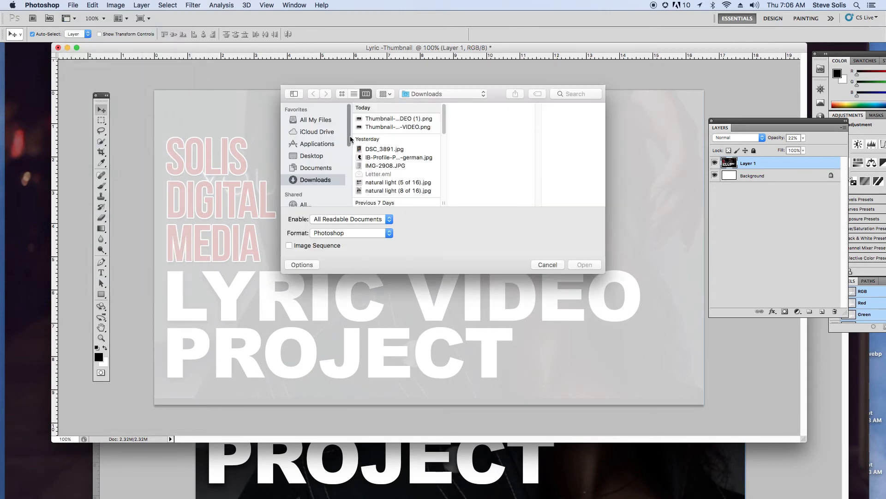
click(324, 158)
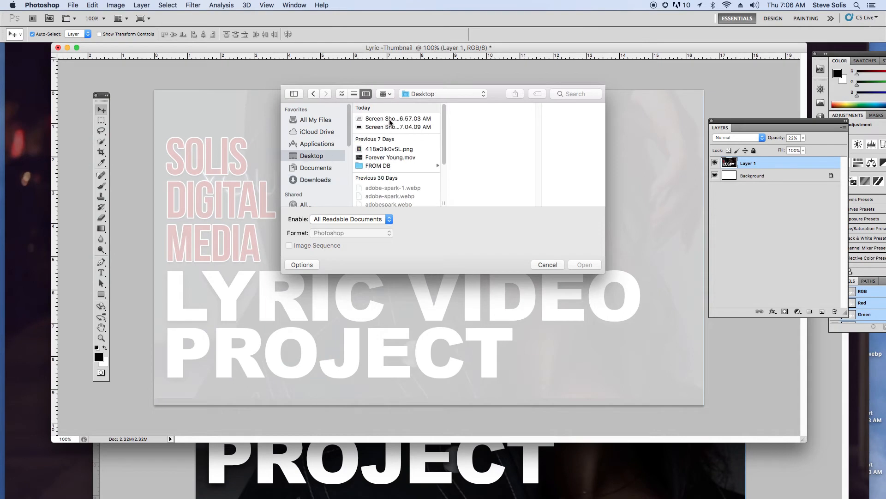
click(390, 120)
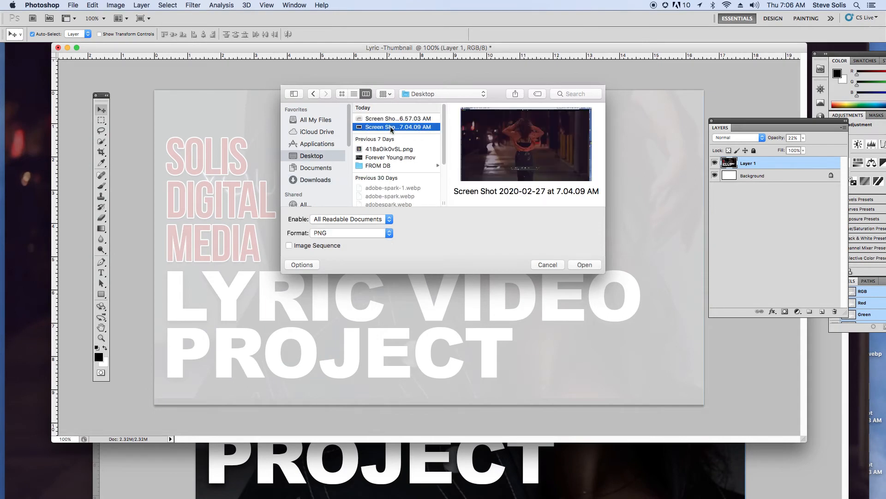
click(584, 265)
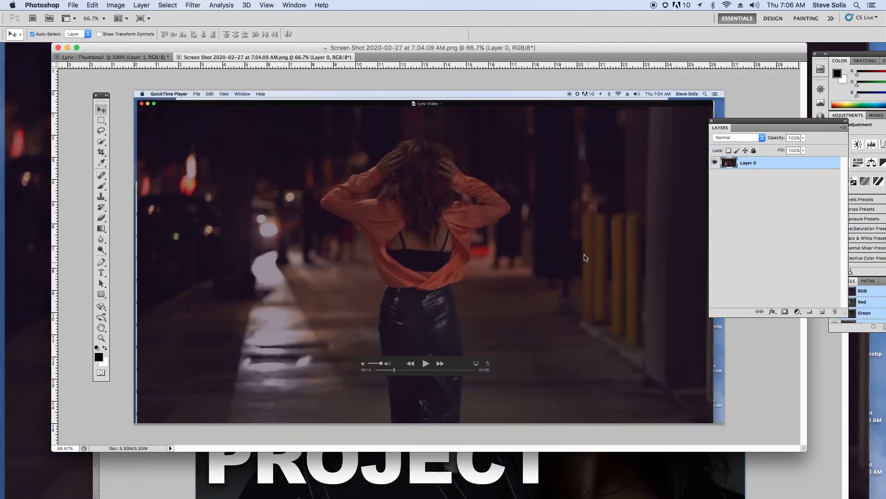
Float the opened screenshot in its own window and copy its image into the Lyric -Thumbnail document as a layer
drag(330, 62, 719, 79)
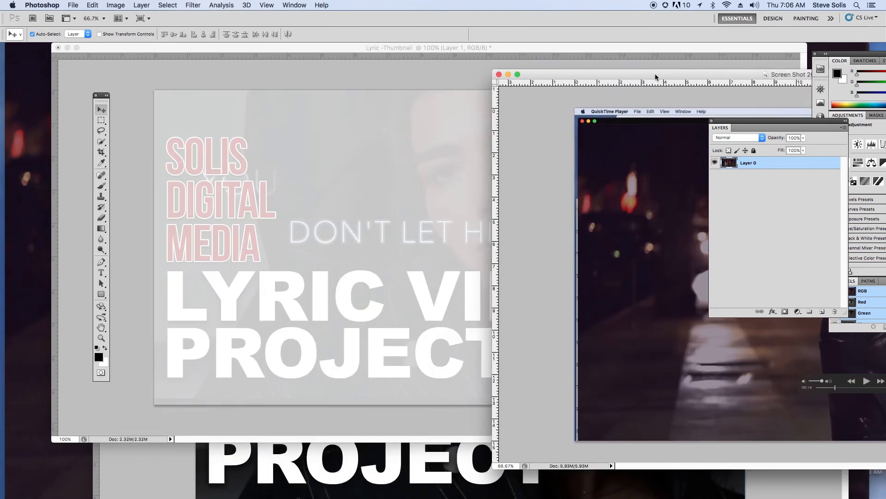
drag(656, 77, 715, 96)
drag(730, 165, 416, 174)
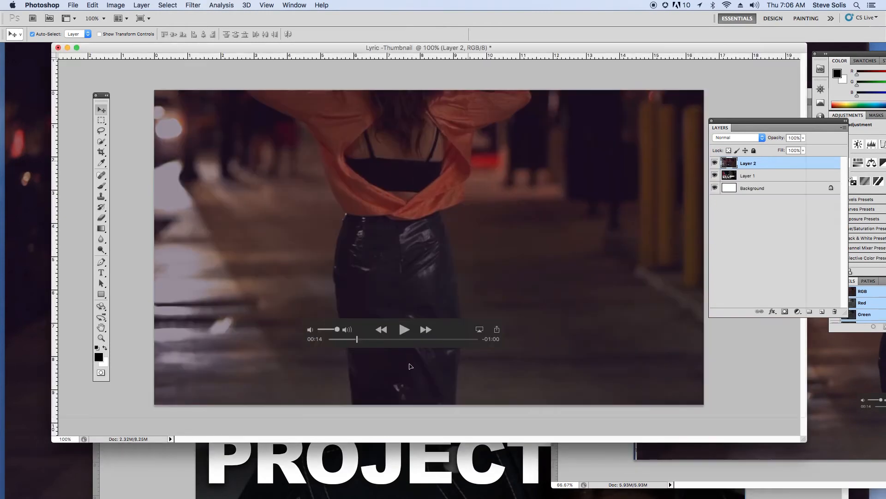
Reposition the photo layer so the woman fills the right half of the canvas and the playback controls fall outside it
drag(409, 363, 443, 325)
drag(456, 219, 486, 277)
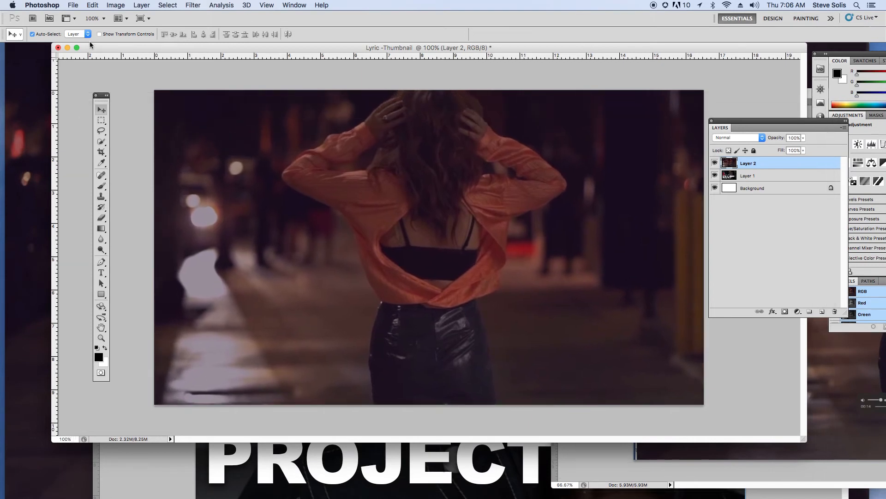
click(36, 35)
click(73, 33)
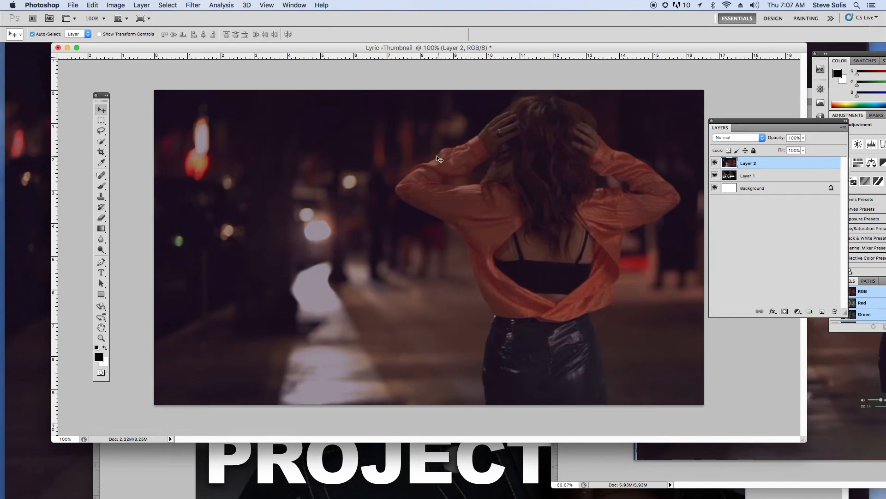
Select the entire canvas, crop the document to that selection and deselect
key(super+a)
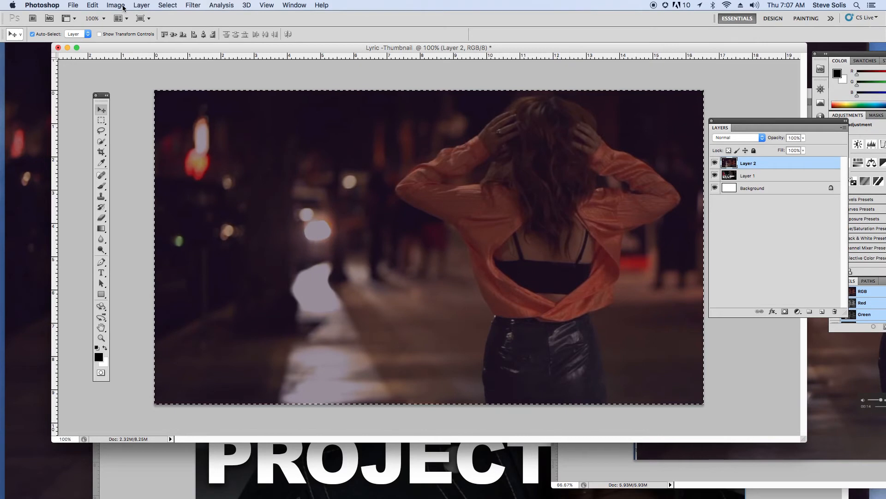
click(94, 5)
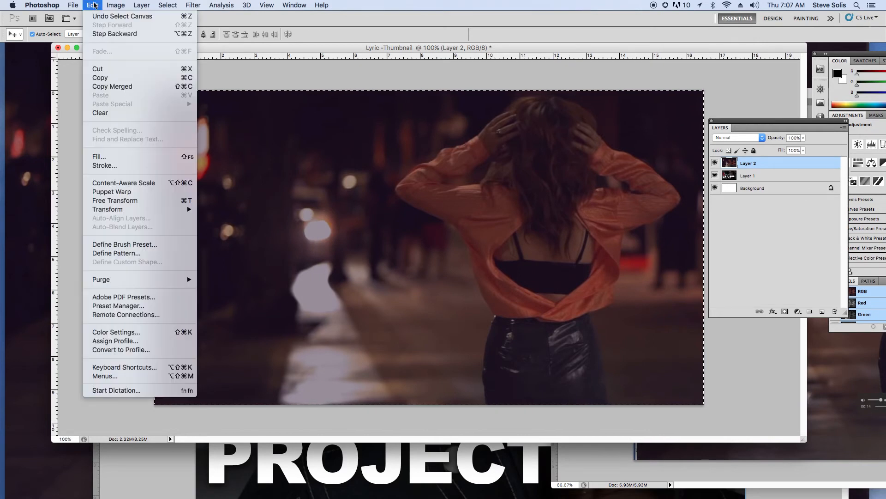
mouse_move(110, 4)
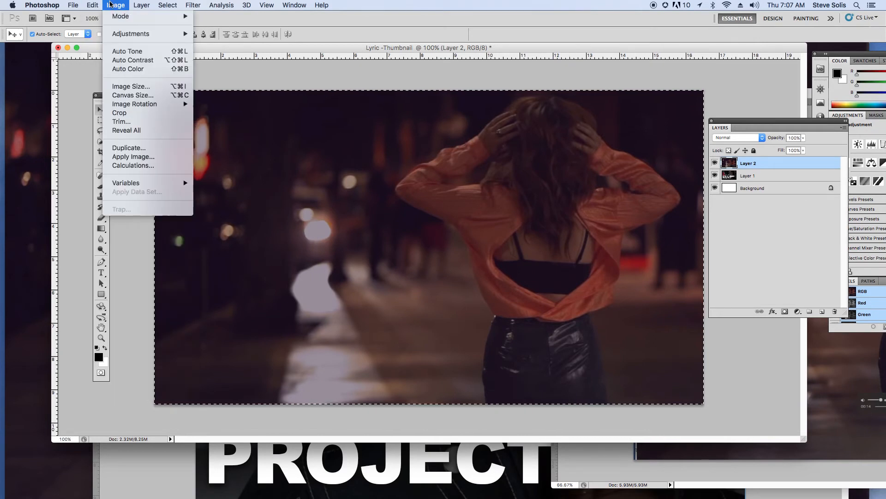
click(130, 114)
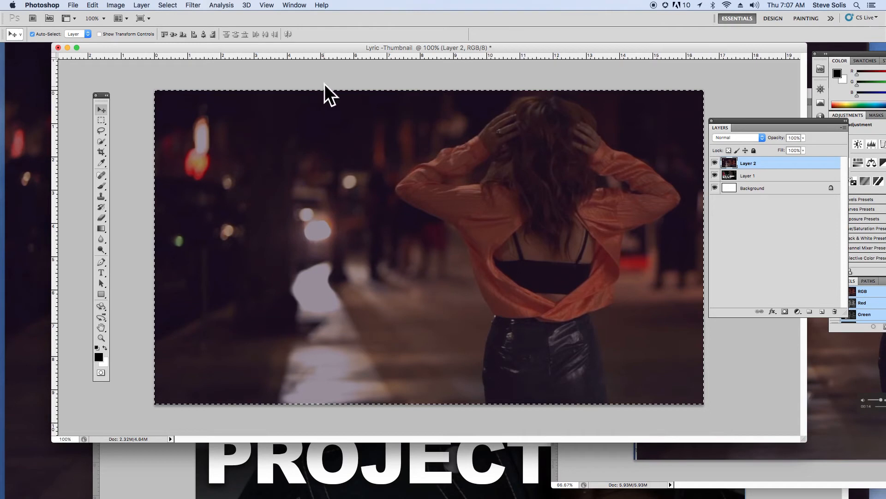
key(super+d)
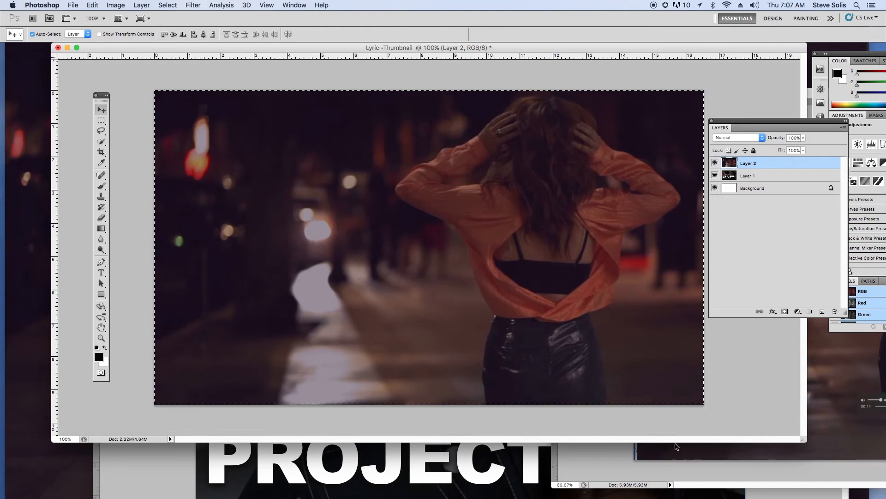
key(super+a)
key(super+d)
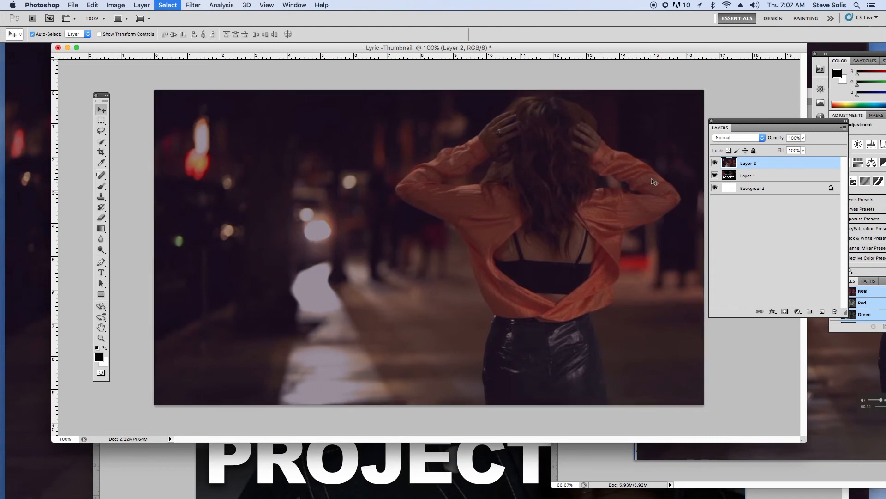
Revert the document in the History to the Move state preceding the canvas selection and crop
drag(599, 211, 696, 129)
click(298, 8)
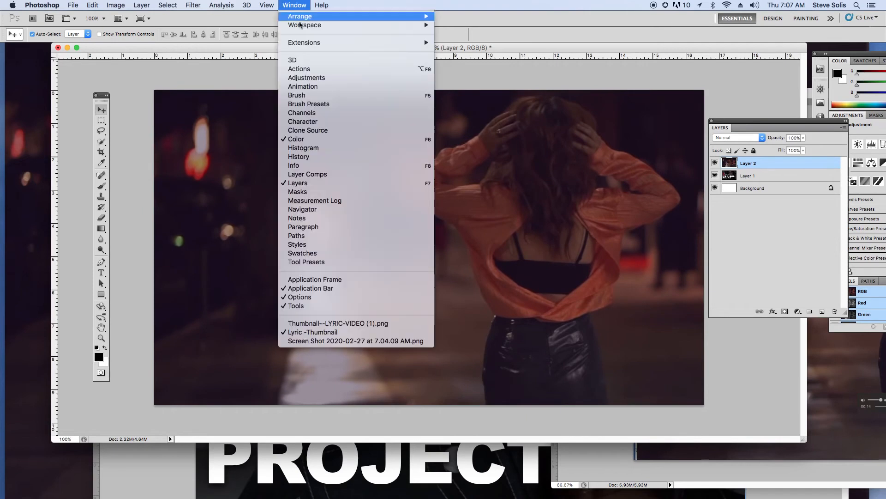
click(358, 159)
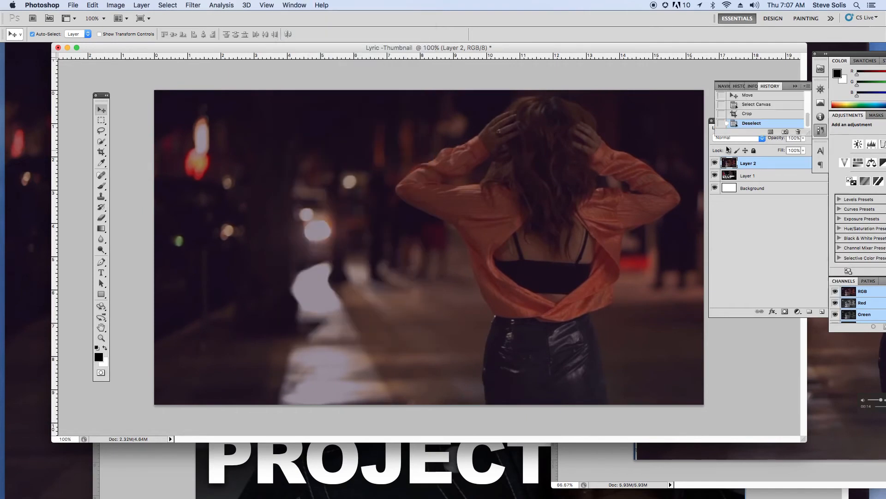
drag(810, 152, 810, 183)
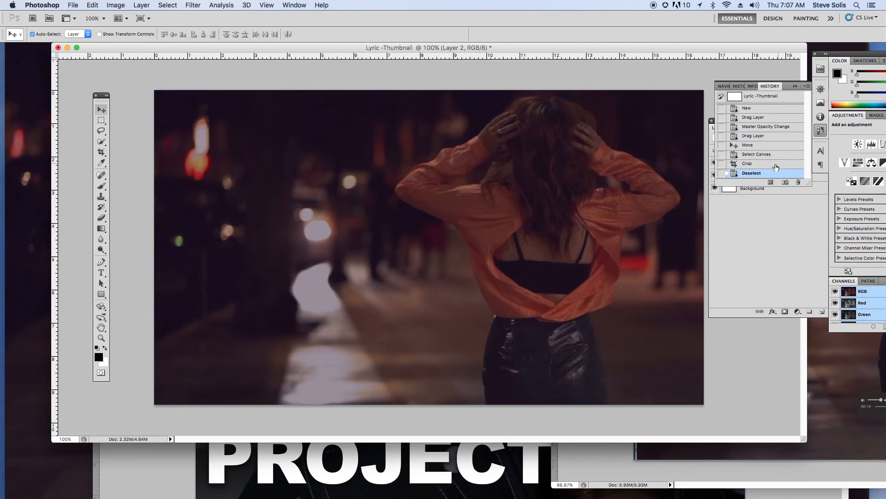
click(764, 155)
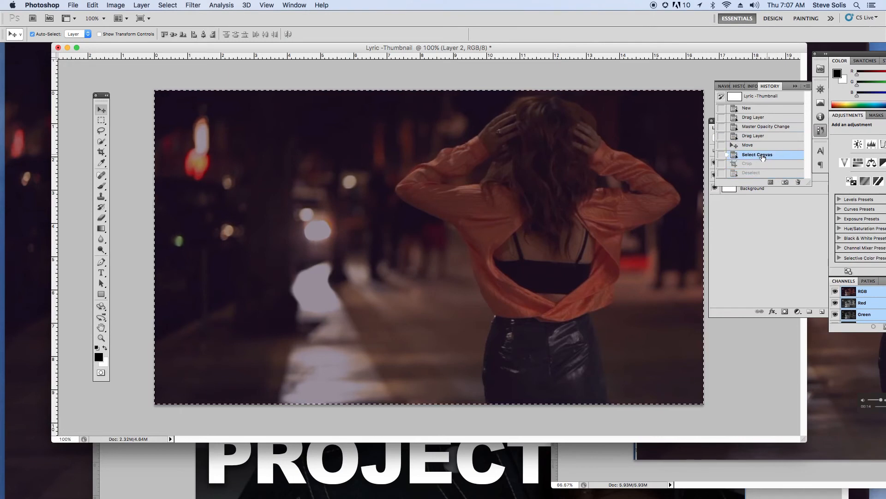
click(755, 146)
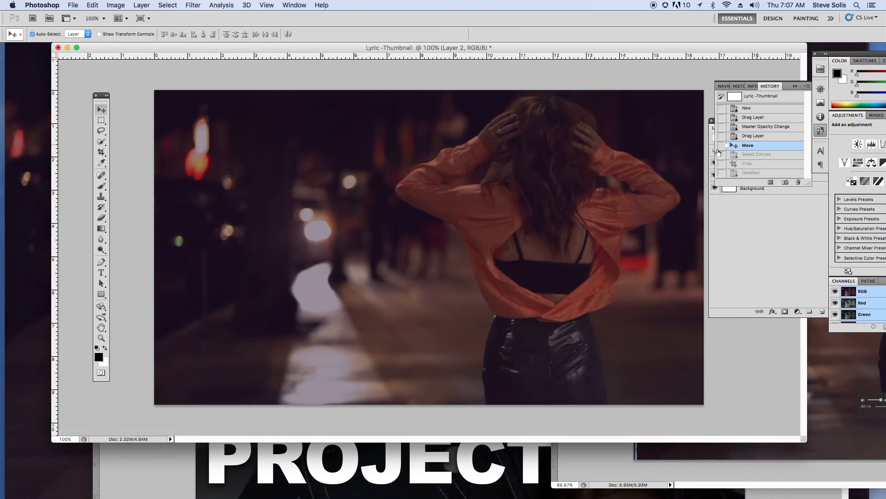
Nudge the photo layer slightly right and up, crop the document to the full canvas again and clear the selection
mouse_move(631, 145)
mouse_down()
mouse_move(544, 239)
mouse_move(514, 178)
mouse_move(588, 182)
mouse_move(626, 145)
mouse_move(645, 143)
mouse_up()
key(super+a)
click(115, 5)
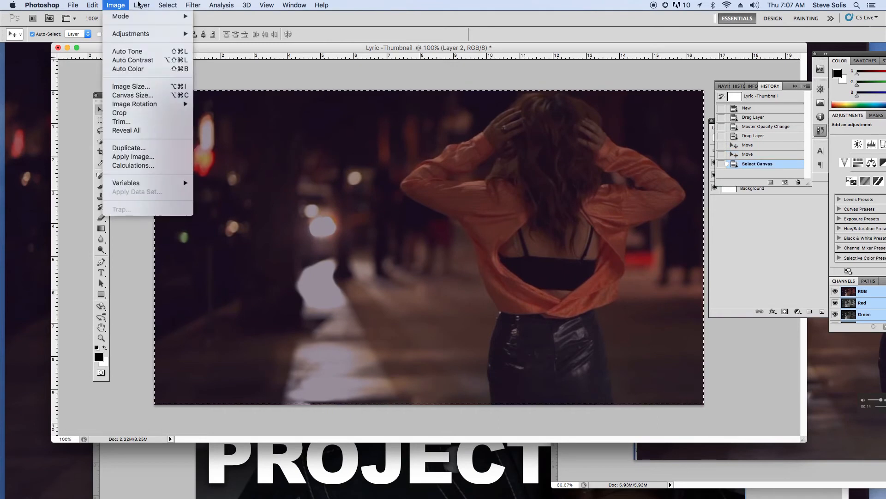
click(131, 116)
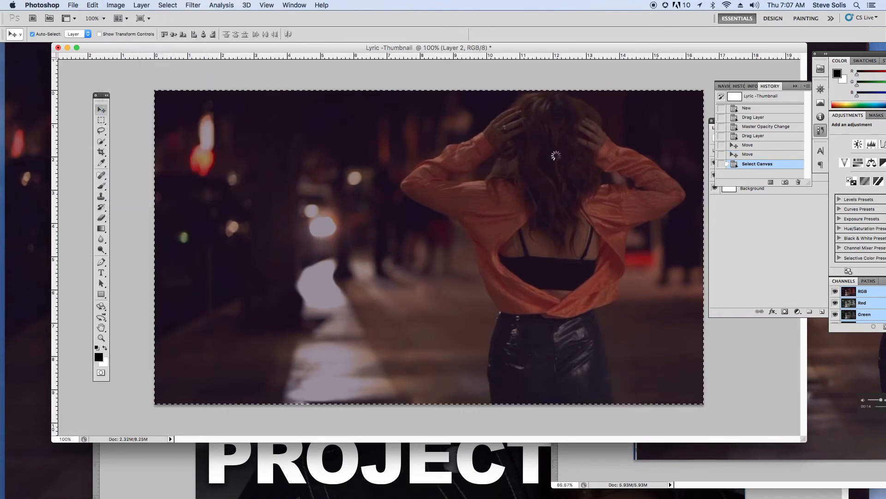
key(super+d)
drag(650, 126, 629, 135)
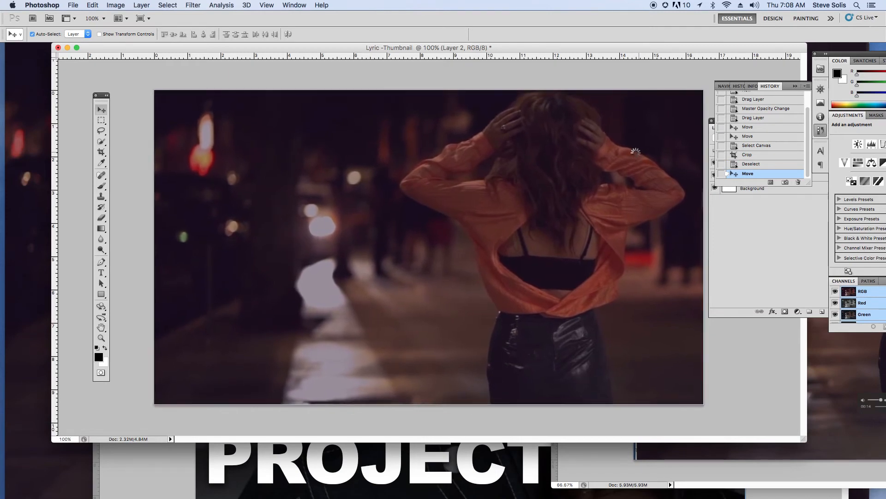
Save the document to the Desktop in Photoshop format as Lyric -Thumbnail.psd, without the space before the extension
key(super+s)
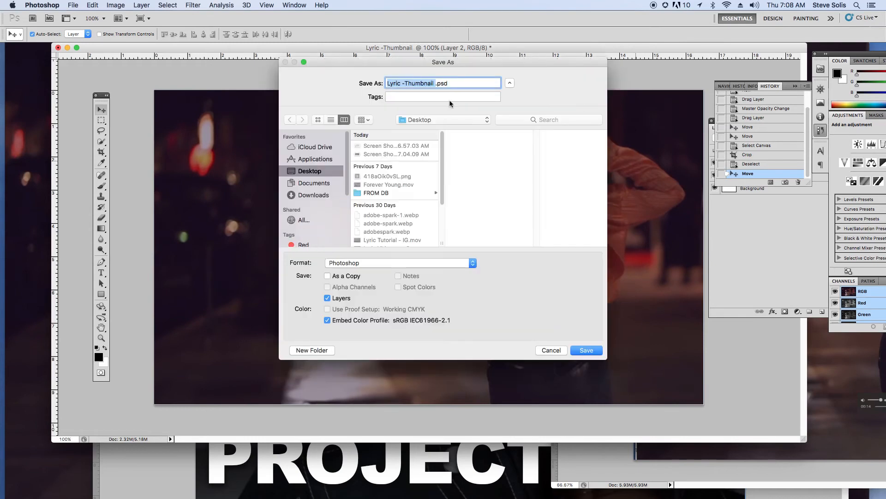
click(436, 83)
key(BackSpace)
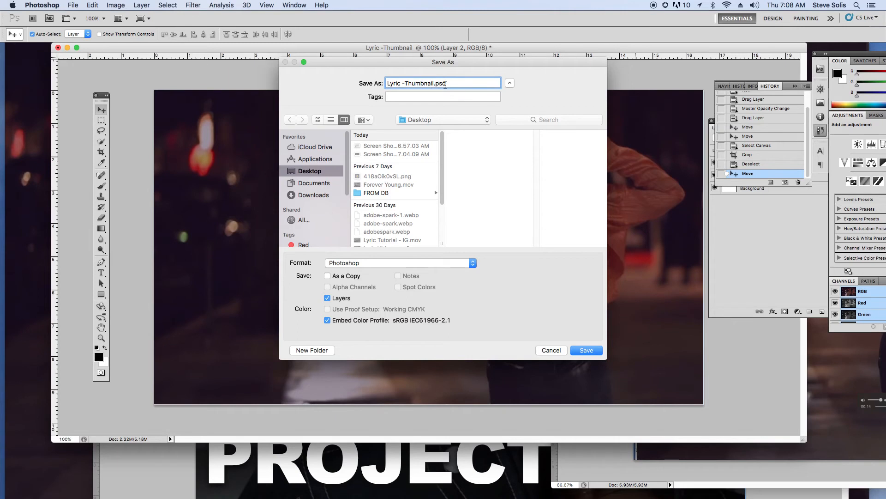
click(586, 350)
click(550, 219)
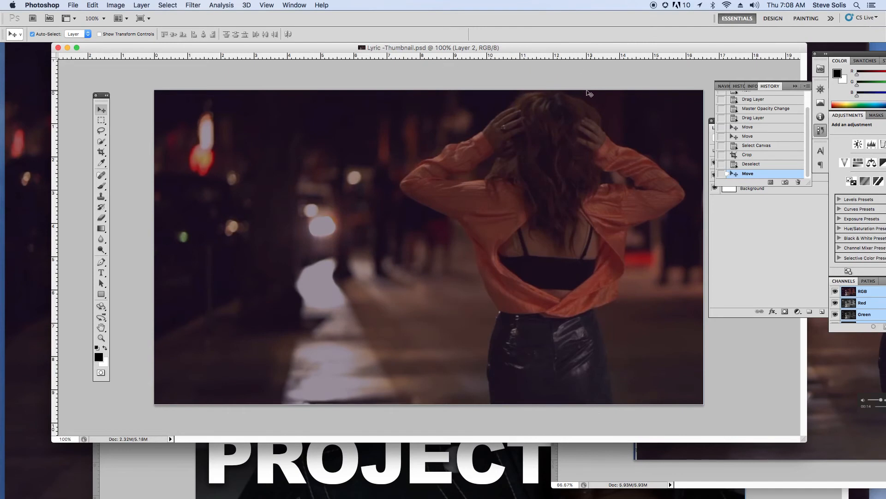
Hide Layer 2 to reveal the faded guide thumbnail and make Layer 1 the active layer
click(730, 118)
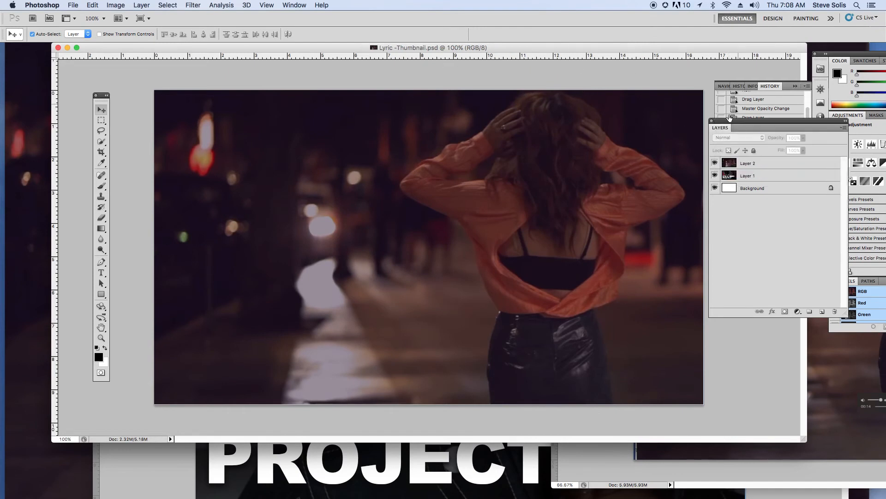
click(719, 164)
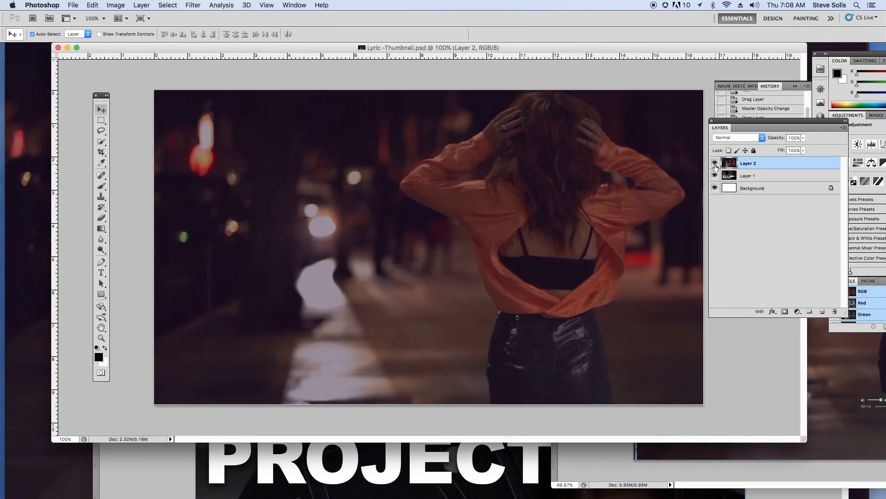
click(715, 164)
click(755, 179)
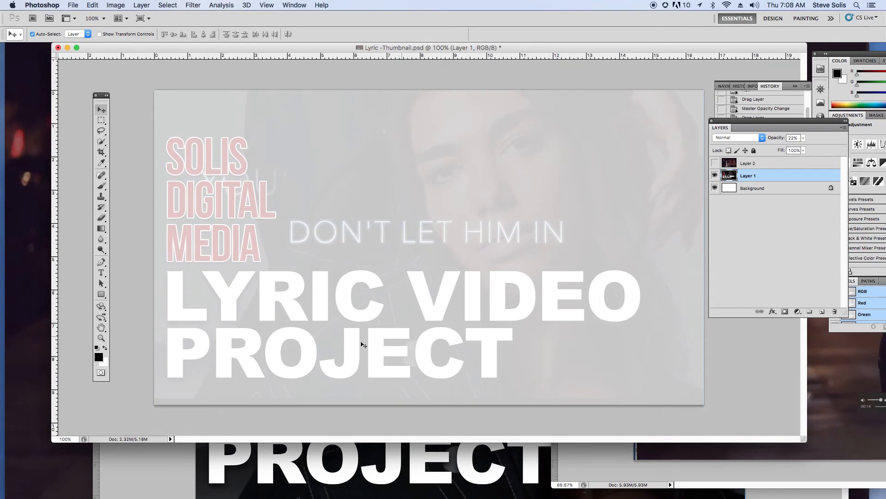
Add left-aligned "LYRIC" text in black 100 pt Helvetica Neue Bold and move it onto the start of the guide's LYRIC line
click(102, 274)
click(103, 273)
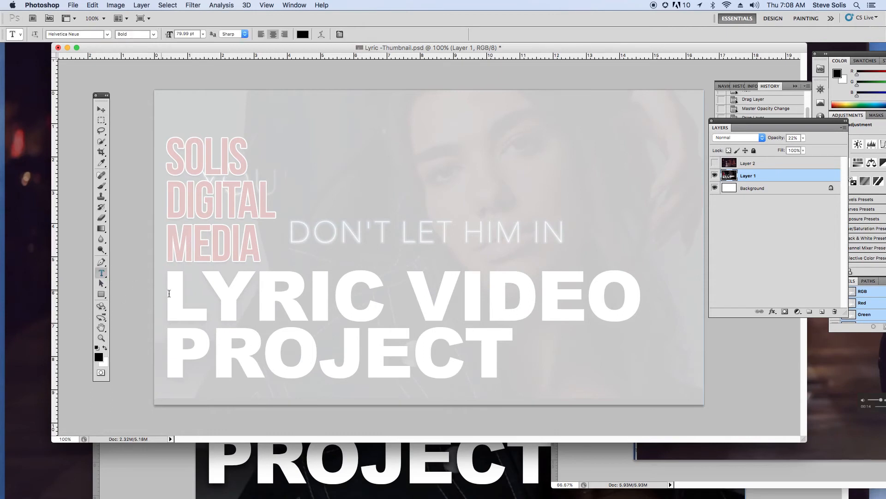
click(171, 299)
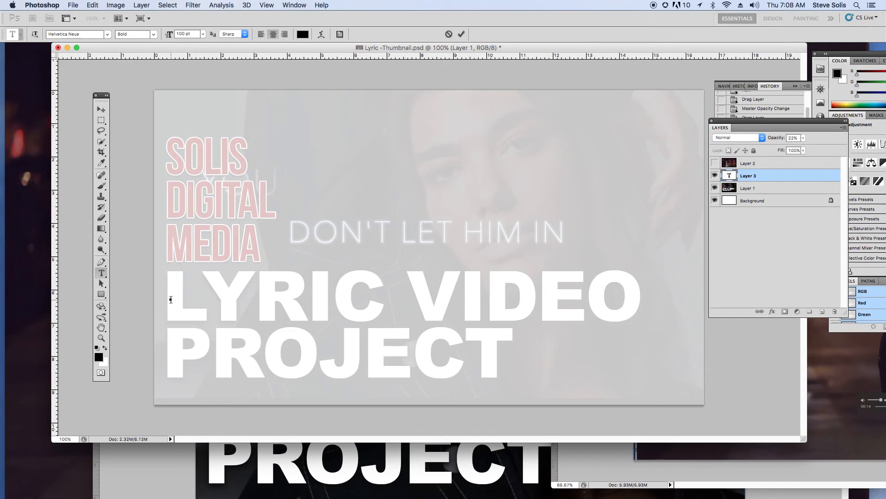
text(YRIC)
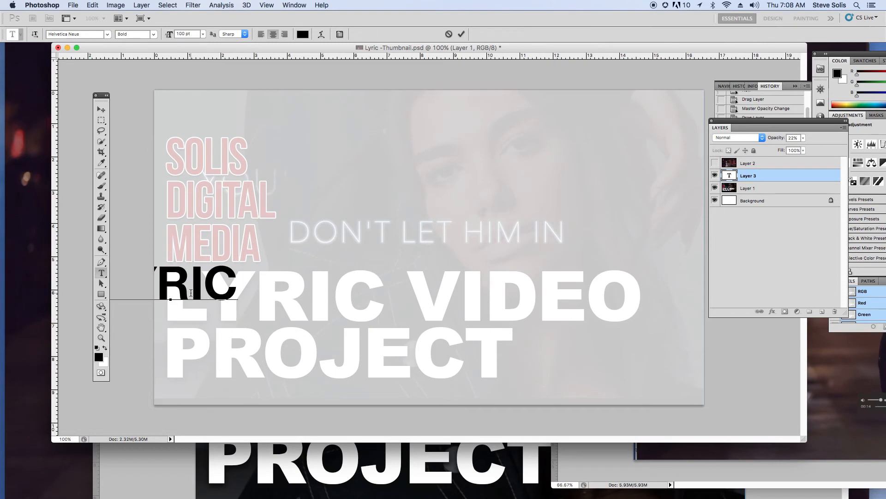
key(super+a)
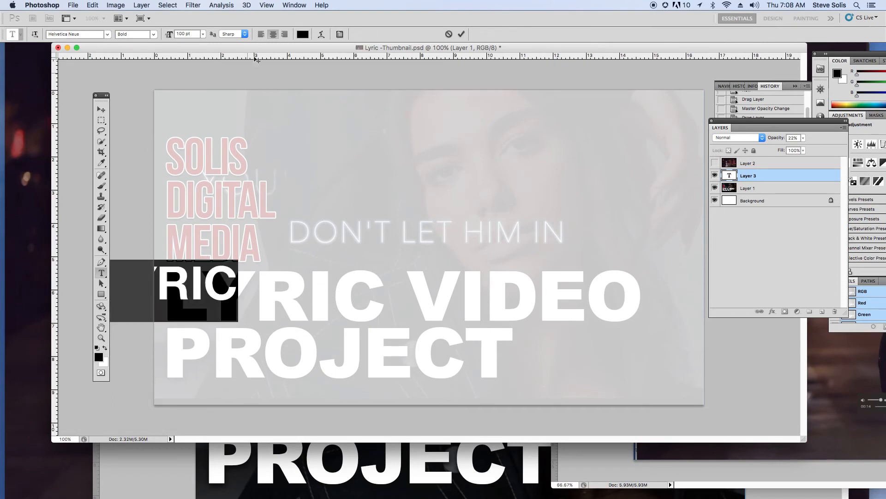
click(262, 35)
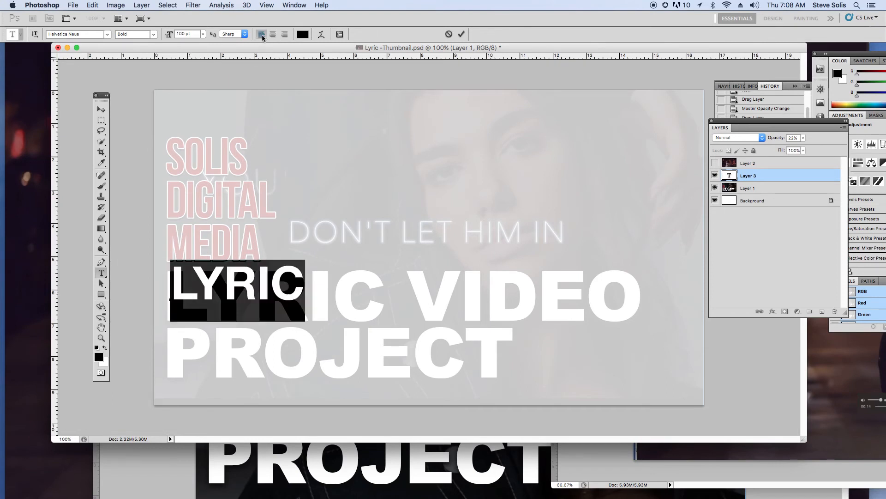
click(102, 110)
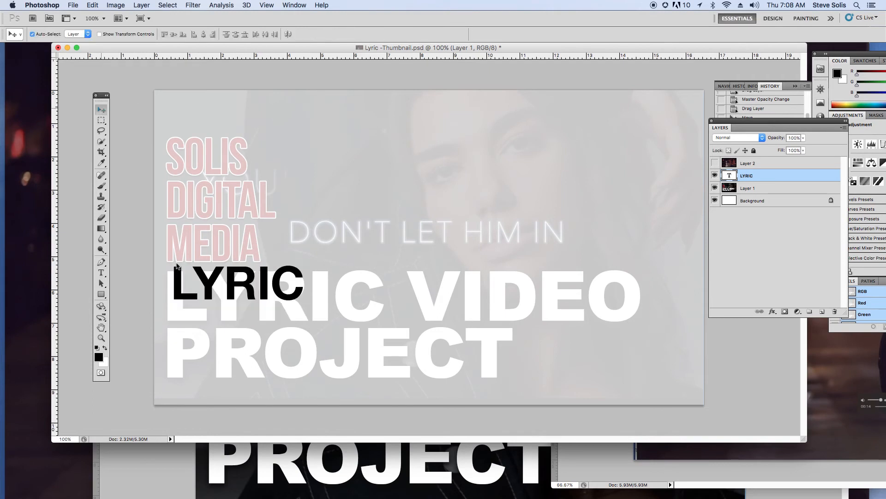
drag(176, 277, 174, 295)
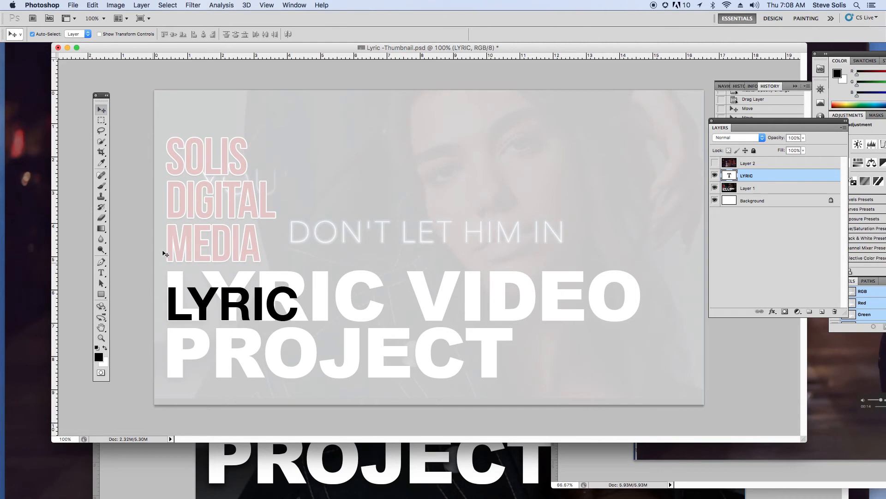
Change the LYRIC text to the Condensed Black style of Helvetica Neue and enlarge it to 150 pt
click(102, 272)
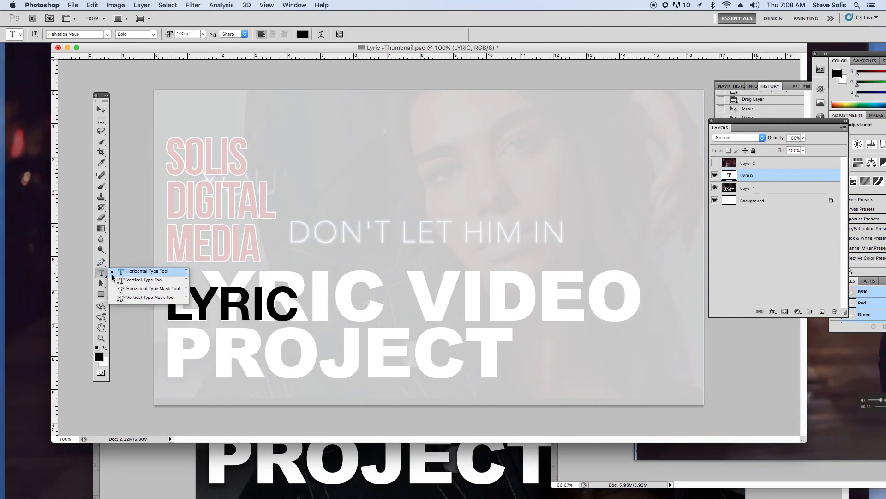
click(209, 303)
double_click(209, 303)
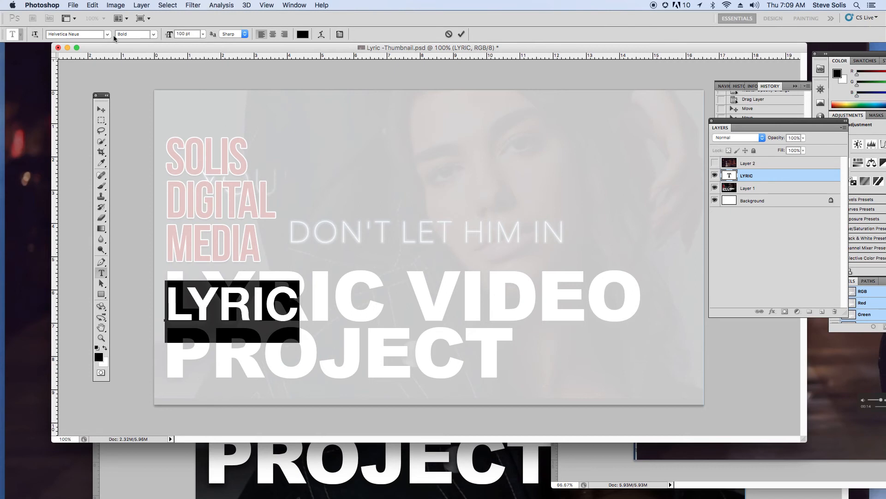
click(154, 37)
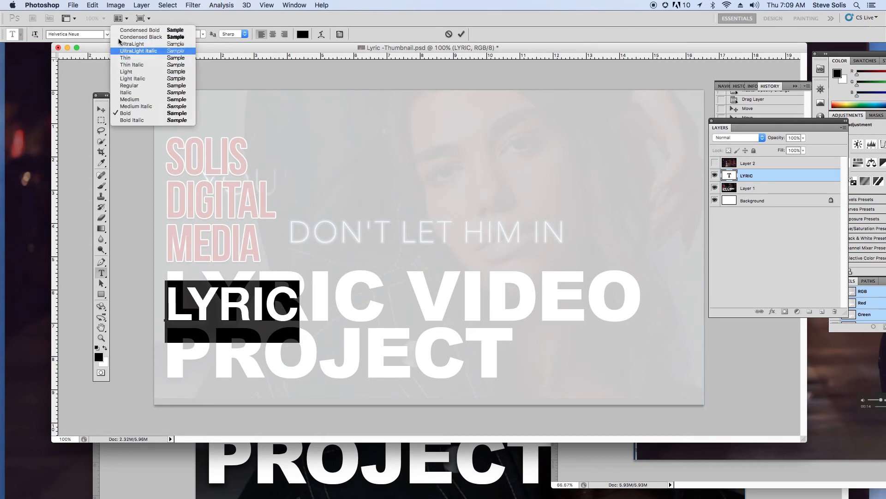
click(154, 37)
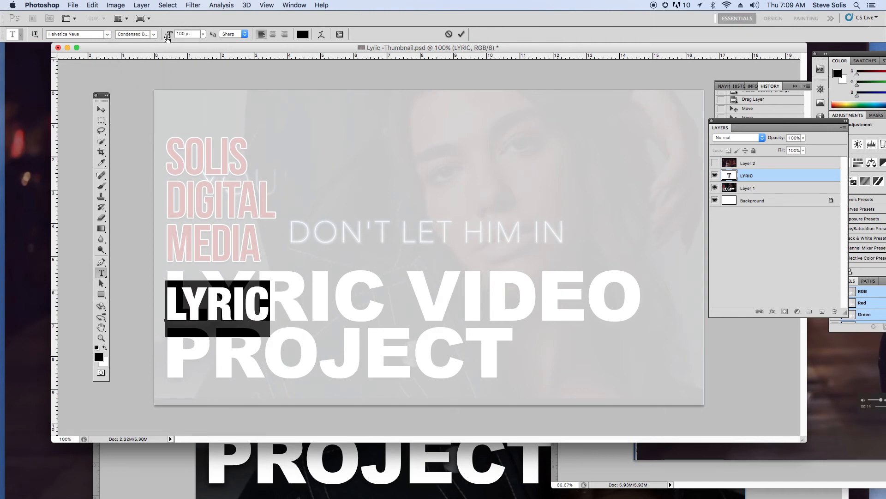
drag(167, 37, 190, 36)
Try Condensed Bold and then Helvetica Bold on the LYRIC text, and switch the font back to Helvetica Neue
click(154, 34)
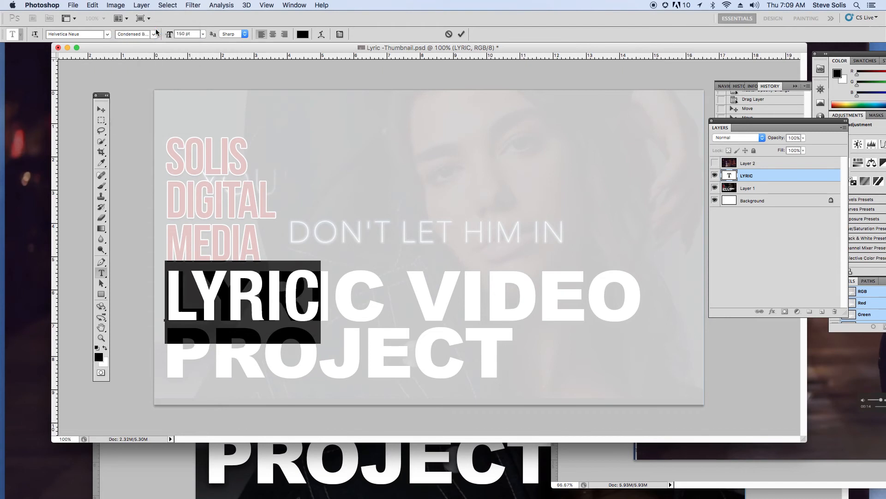
click(106, 33)
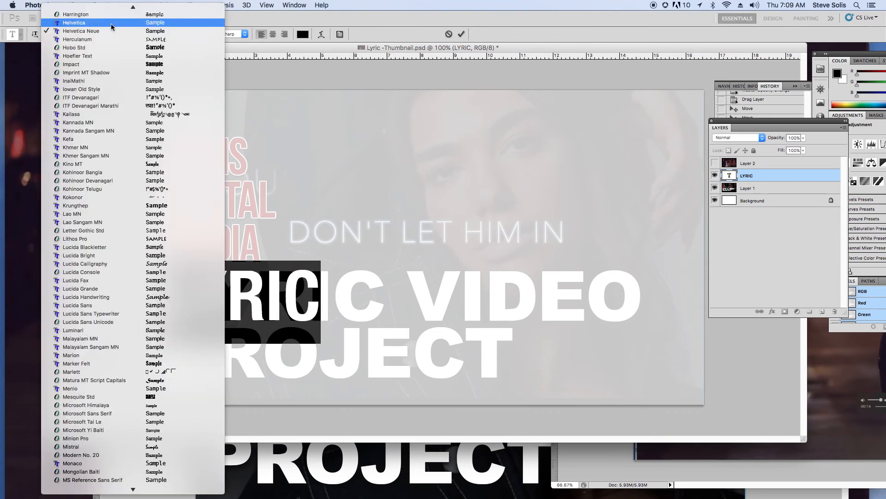
click(111, 23)
click(161, 32)
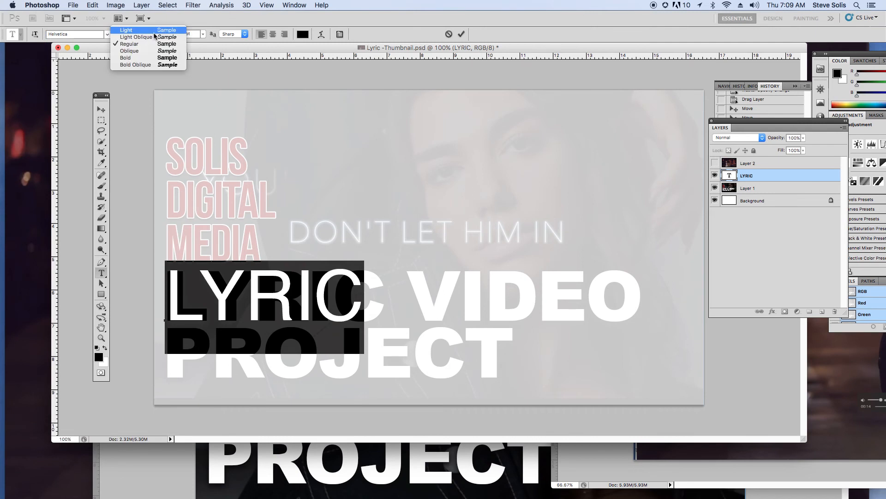
click(151, 58)
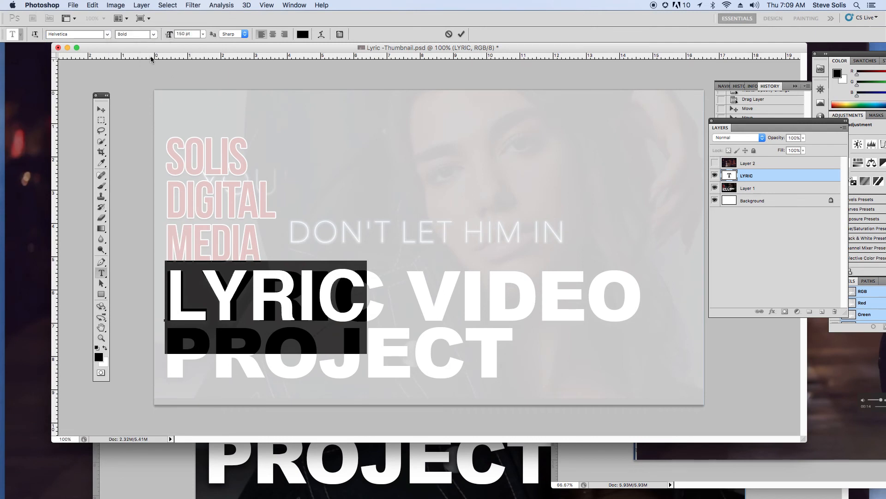
click(108, 35)
click(108, 39)
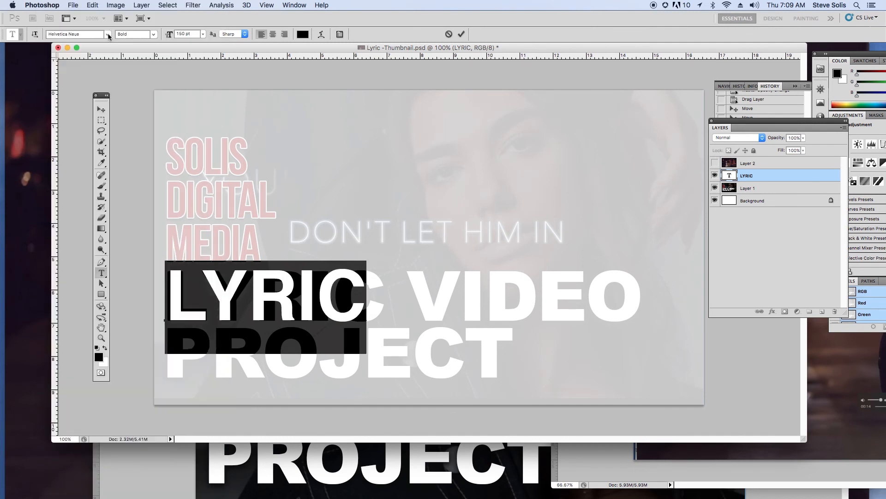
Set the LYRIC text in Helvetica Neue Condensed Black at 160 pt and realign it with the start of the guide's LYRIC line
click(153, 35)
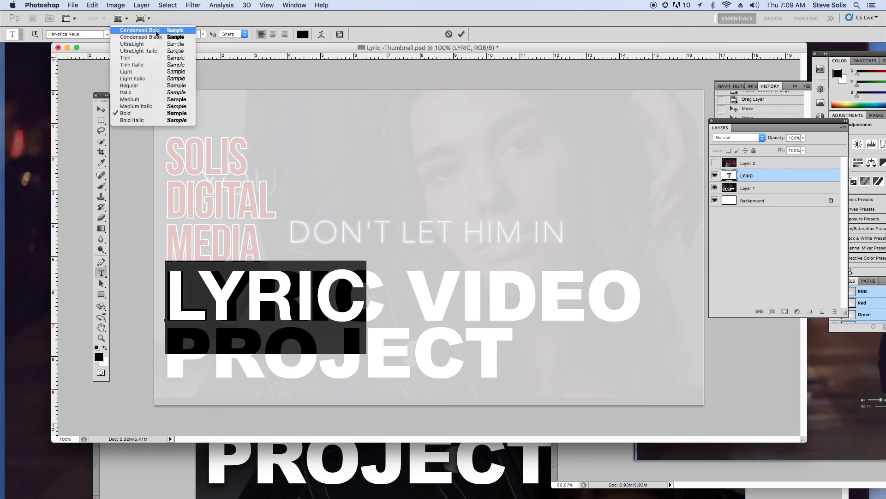
click(157, 31)
click(157, 34)
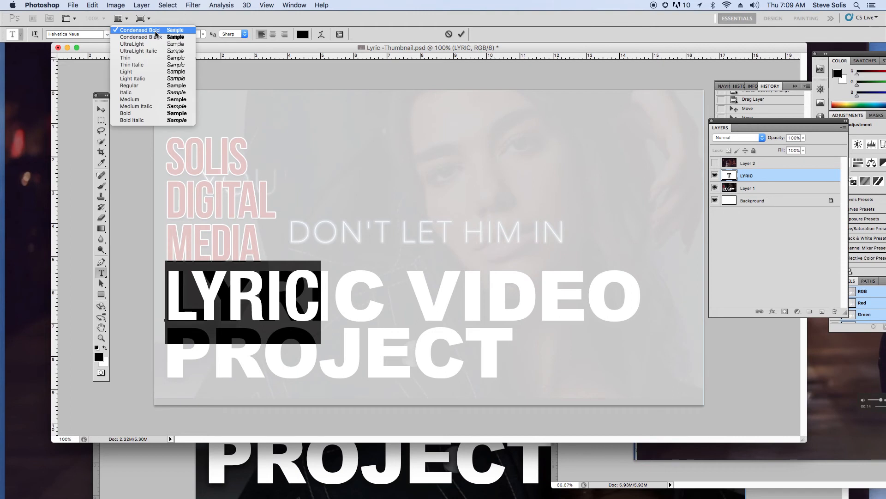
click(155, 42)
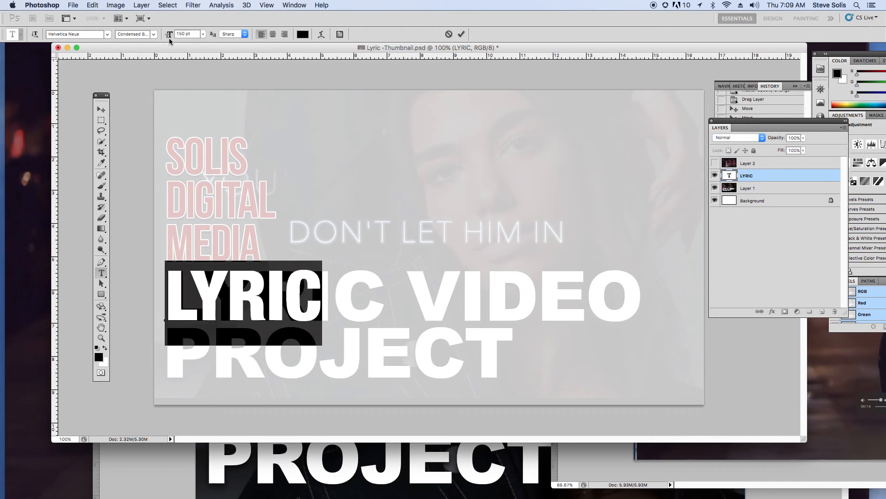
drag(169, 36, 171, 37)
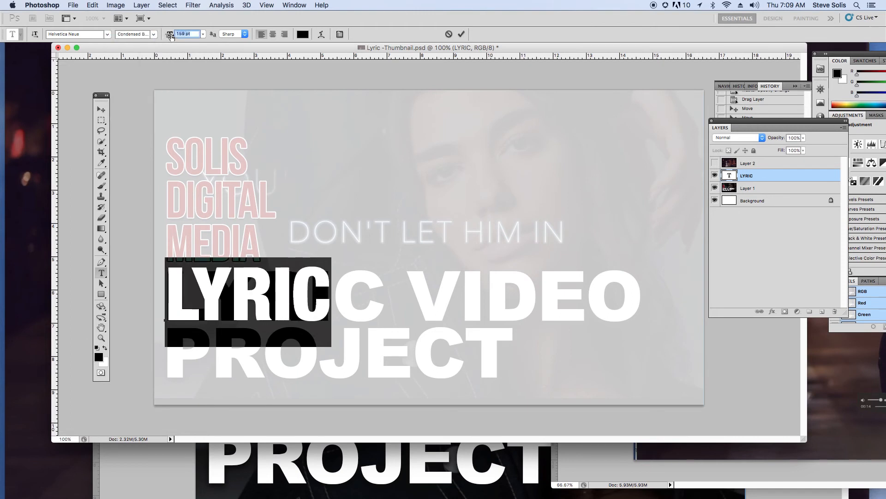
click(101, 109)
mouse_move(283, 292)
mouse_down()
mouse_move(305, 310)
mouse_move(286, 303)
mouse_move(292, 343)
mouse_move(283, 304)
mouse_up()
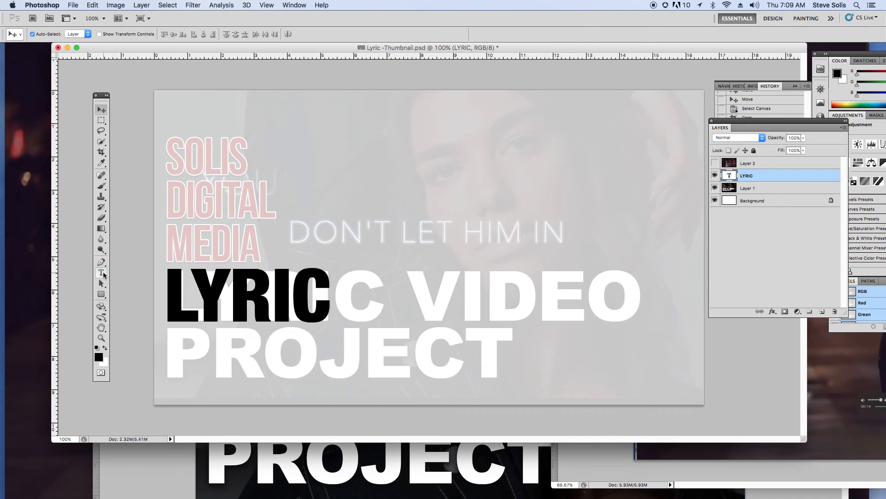
Extend the LYRIC text to read "LYRIC VIDEO" with "PROJECT" on a second line
click(102, 273)
click(322, 298)
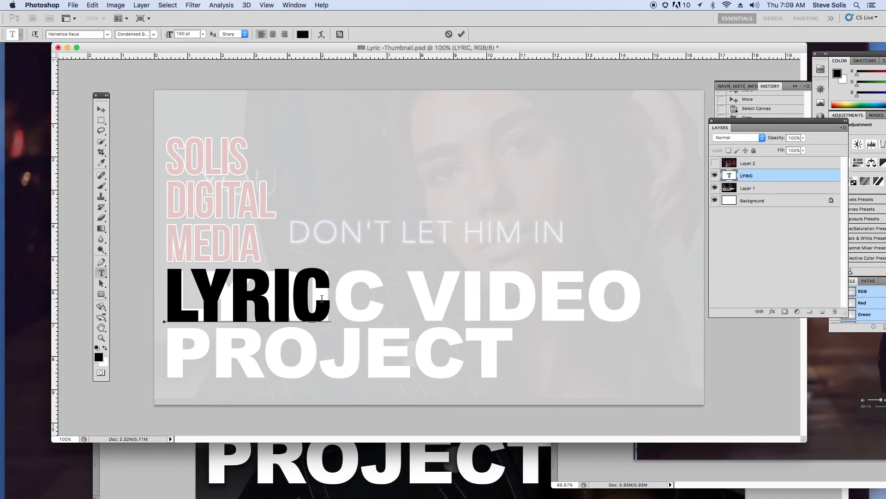
text(VIDEO)
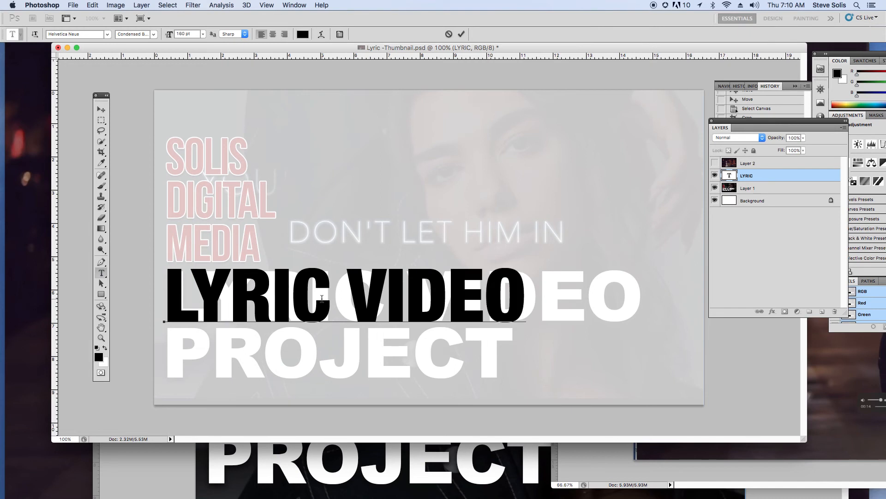
key(Return)
text(P)
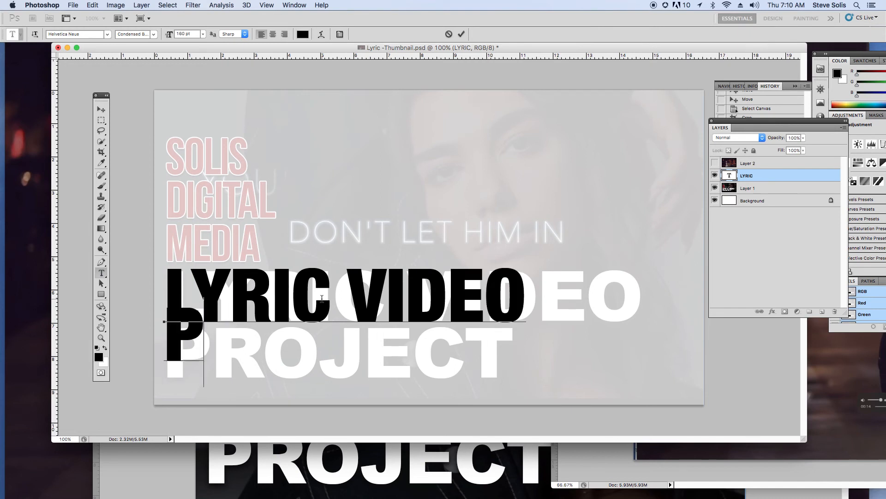
text(ROJECT)
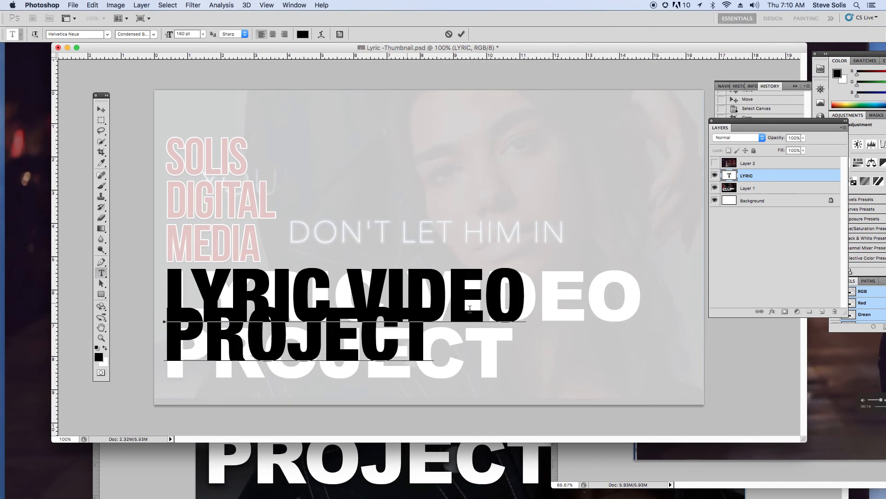
Set the leading of both lines of the LYRIC VIDEO PROJECT text to 133 pt, apply the edit and save the document
drag(426, 336, 321, 276)
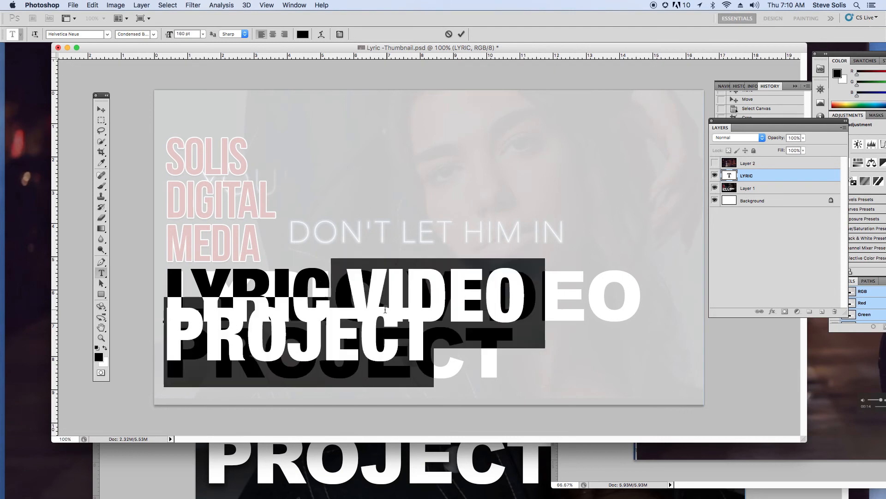
click(400, 305)
drag(433, 334, 160, 278)
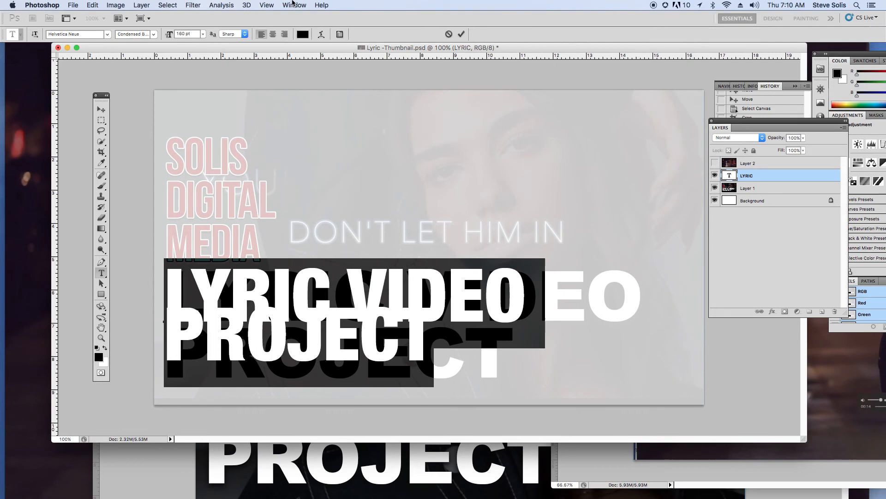
click(294, 5)
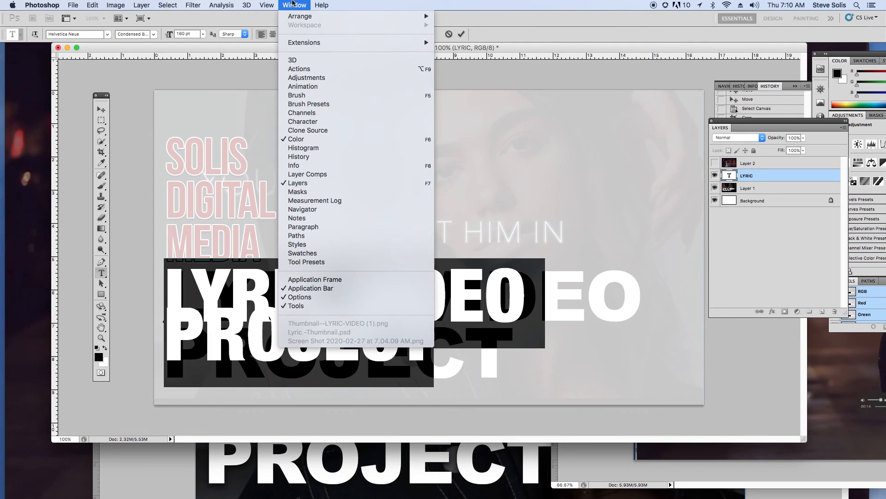
click(306, 122)
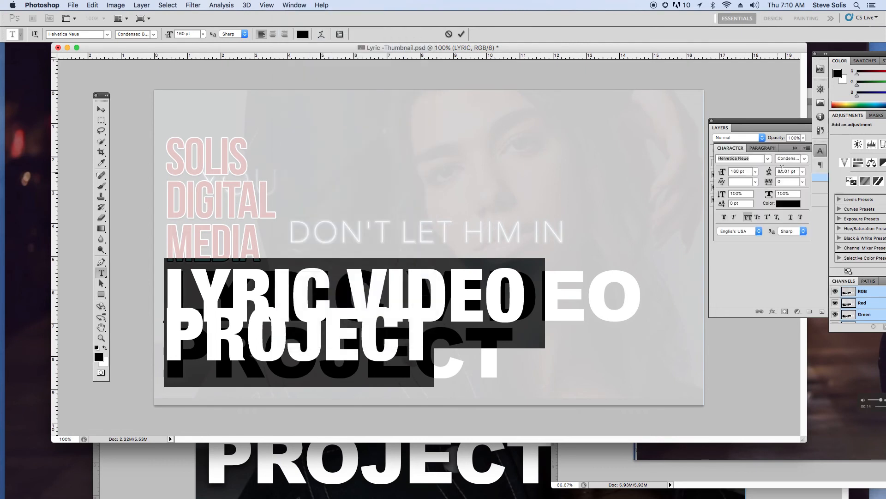
click(739, 171)
click(782, 172)
click(738, 170)
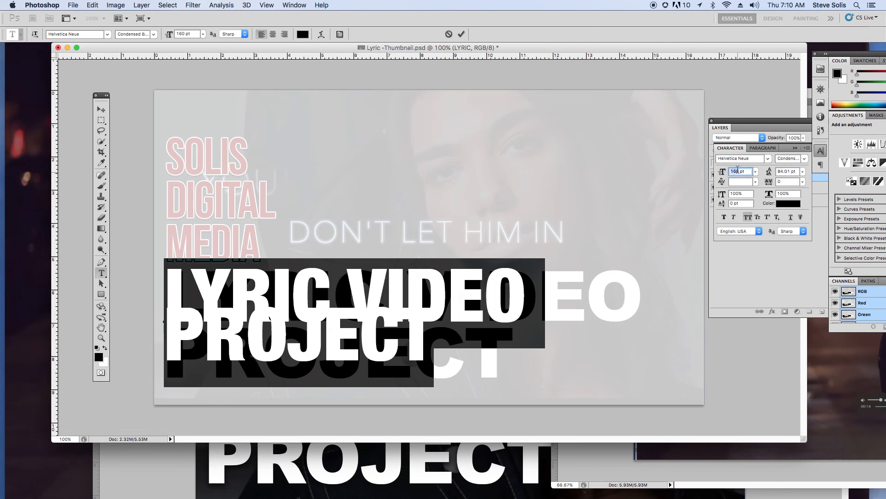
click(784, 171)
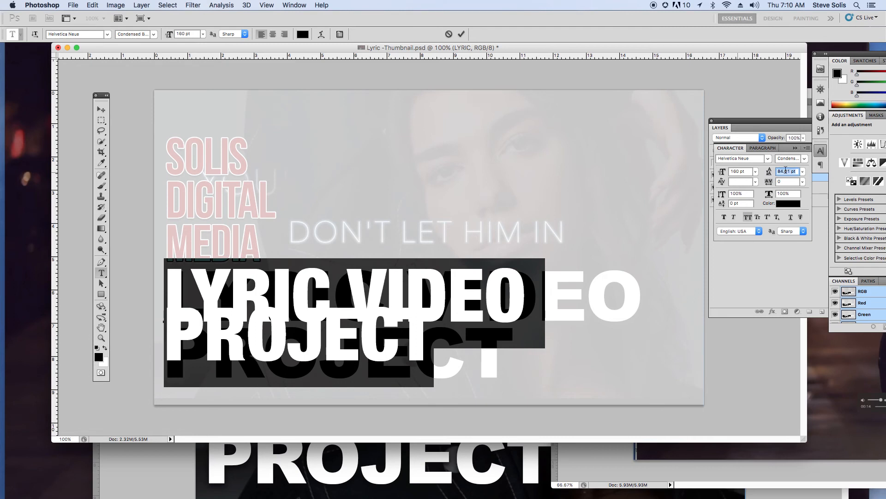
text(180)
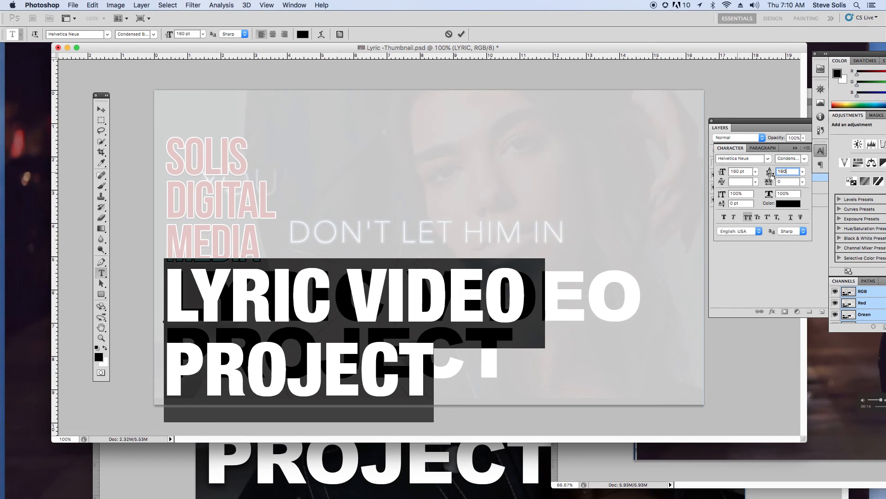
drag(771, 174, 758, 172)
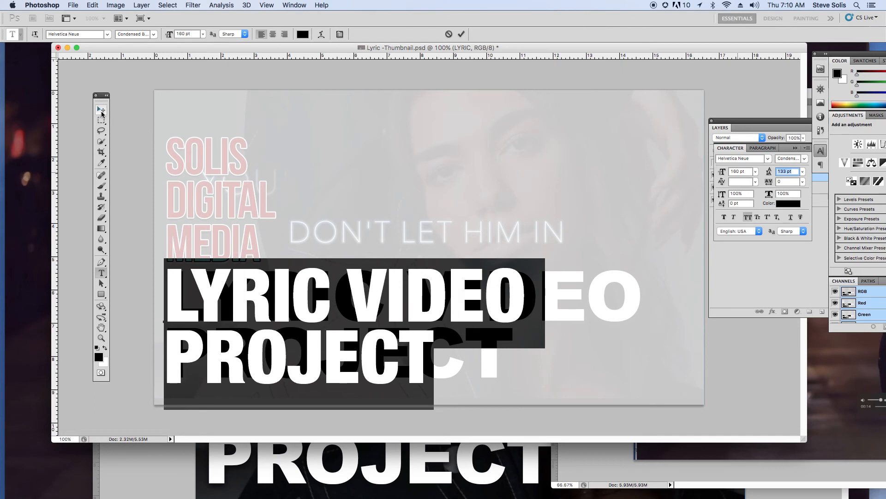
click(131, 112)
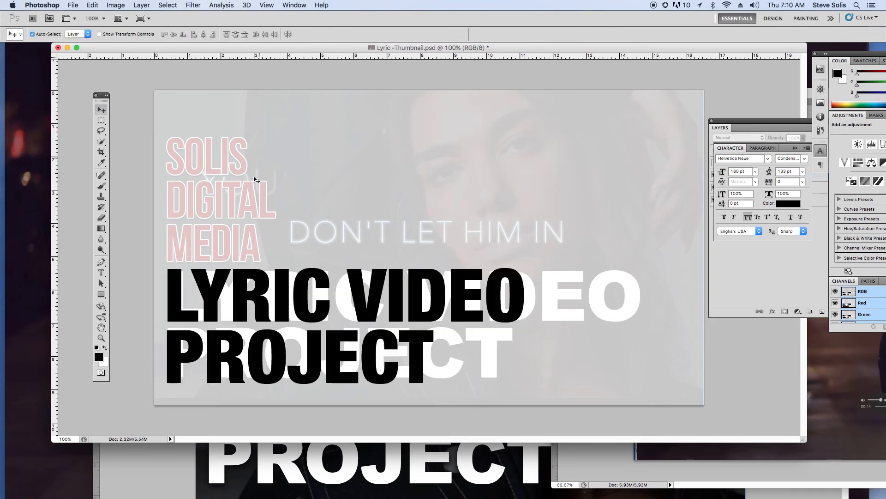
key(super+s)
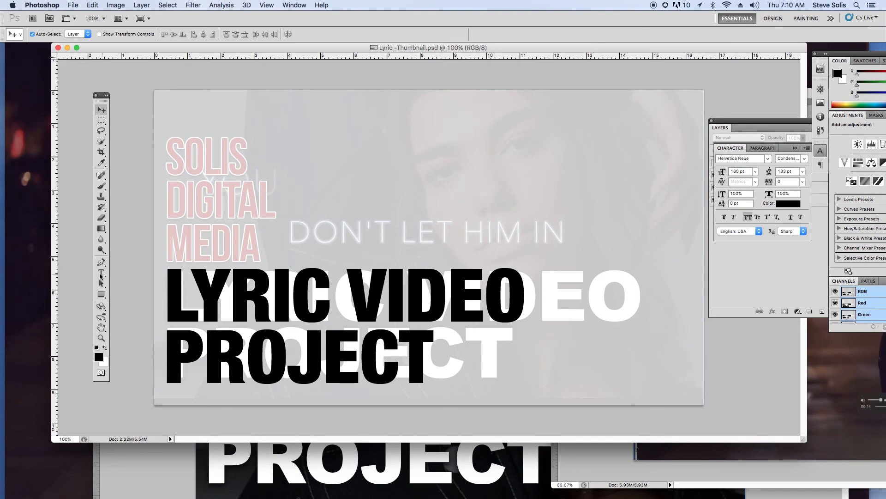
Add a new text layer reading "SOLIS", "DIGITAL" and "MEDIA" on three lines, starting at the guide's SOLIS text
click(102, 273)
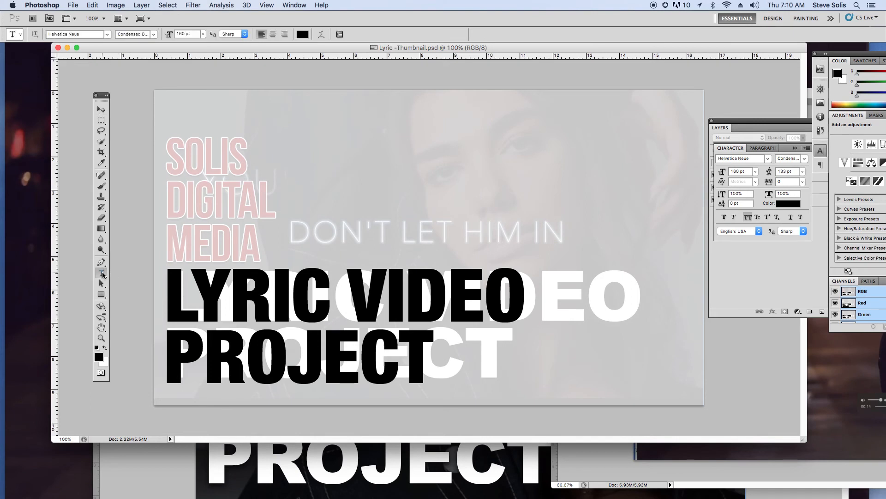
click(174, 160)
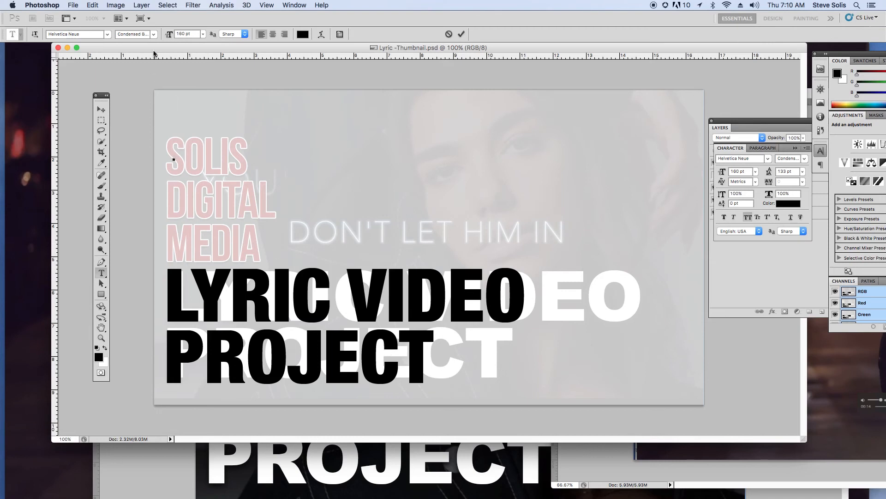
text(S)
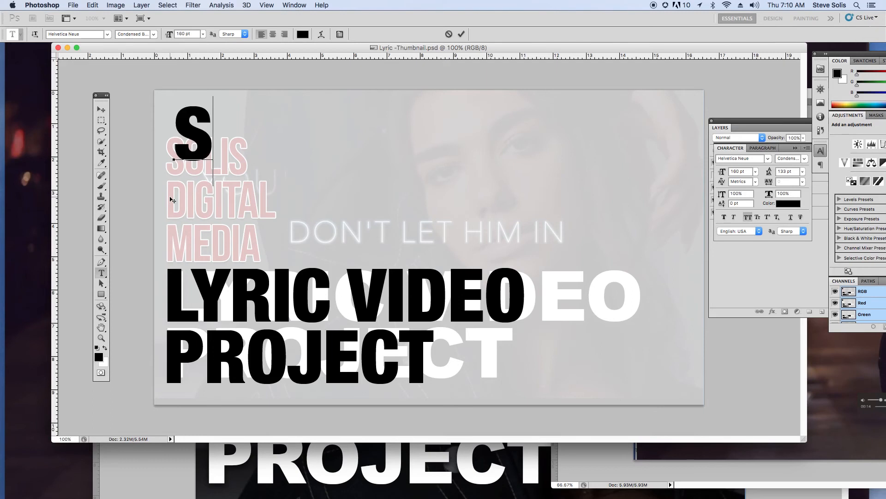
text(OLIS DIGITAL)
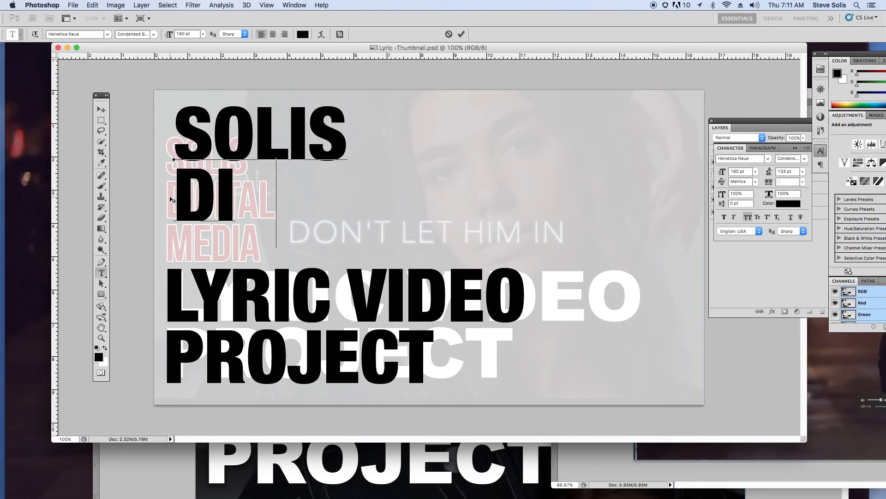
key(Return)
text(MEDIA)
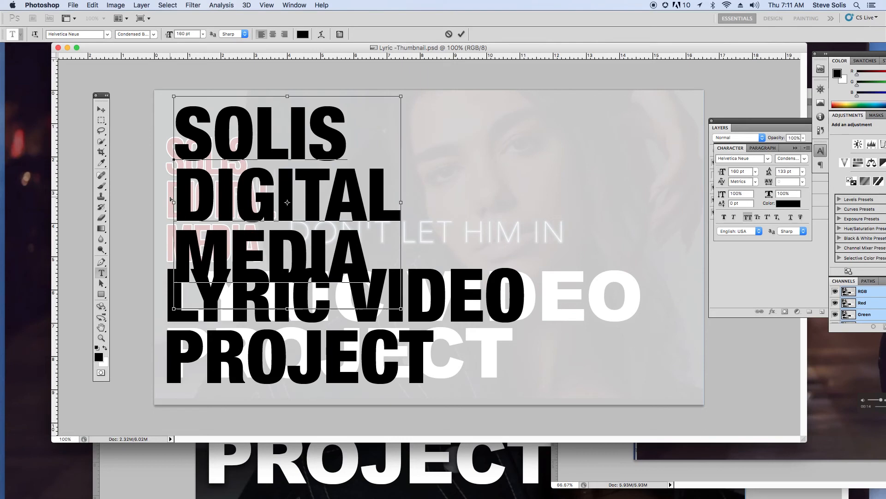
Try the Helvetica Neue Medium weight and the plain Helvetica font on all of the SOLIS DIGITAL MEDIA text
key(super+a)
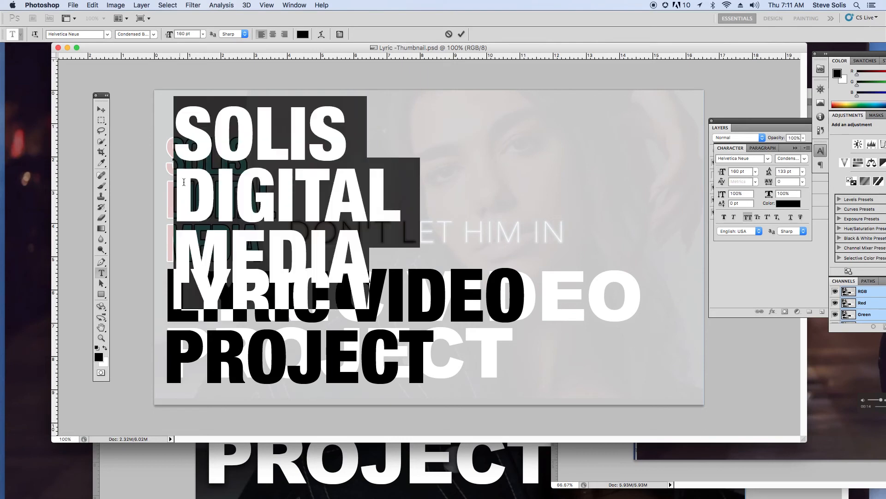
click(154, 34)
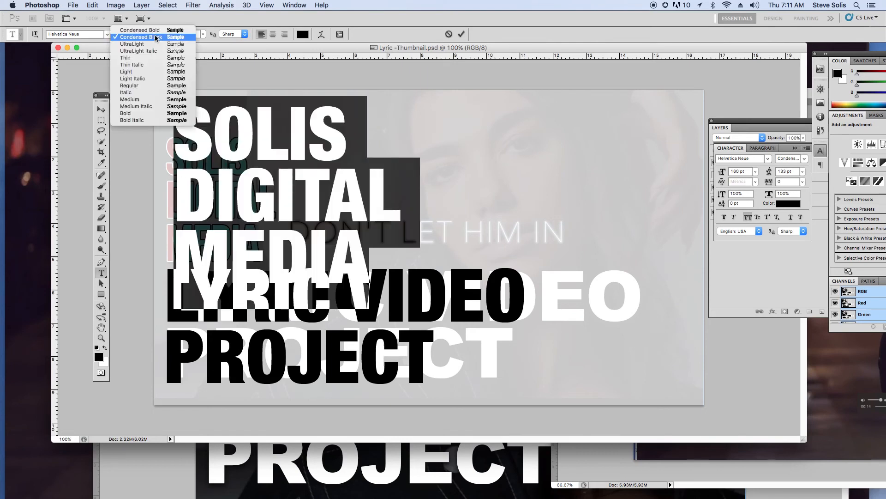
click(150, 101)
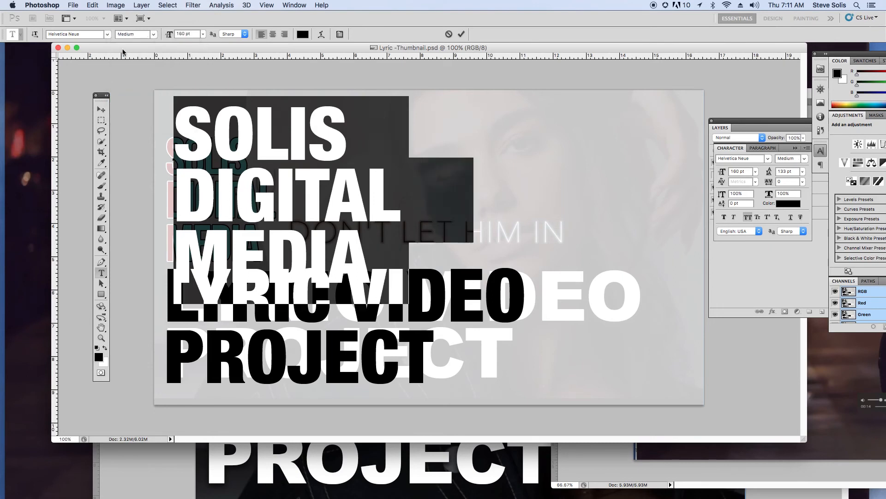
click(107, 36)
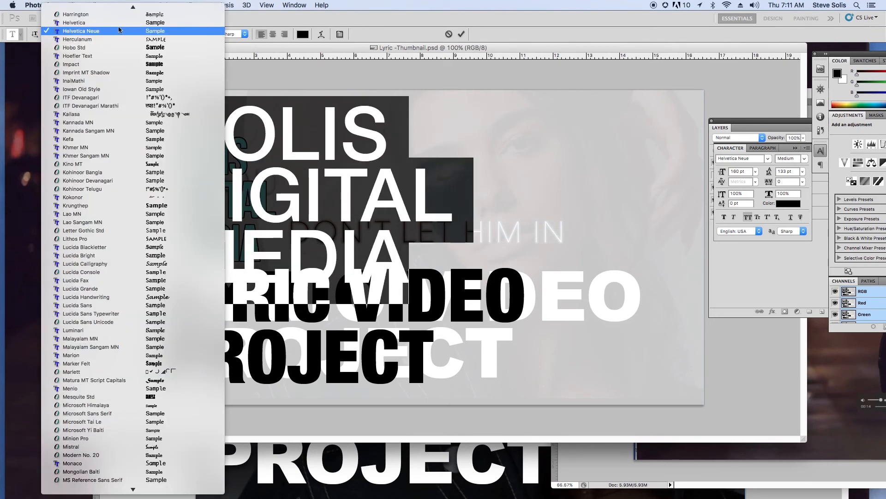
click(115, 22)
Set the SOLIS DIGITAL MEDIA text in Helvetica Neue Condensed Bold at 92 pt and apply the edit
click(154, 34)
click(106, 35)
click(108, 35)
click(108, 39)
click(107, 37)
click(106, 42)
click(106, 37)
click(108, 40)
click(153, 34)
click(152, 35)
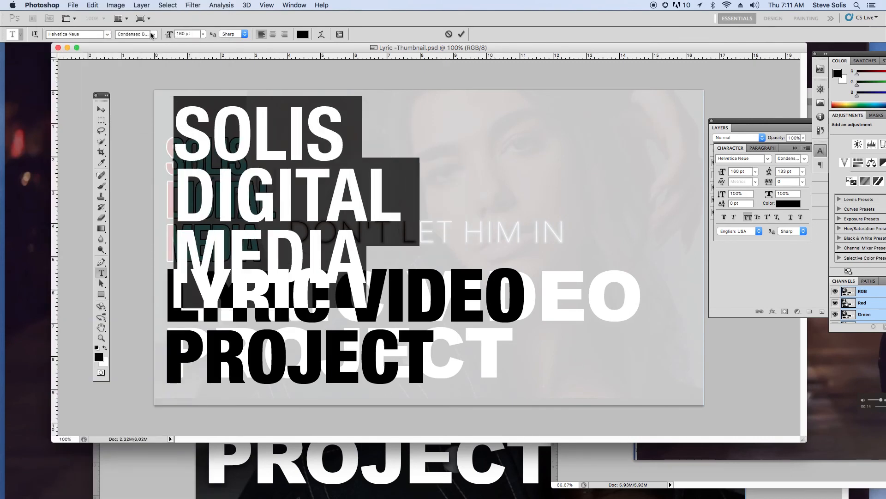
drag(168, 37, 139, 33)
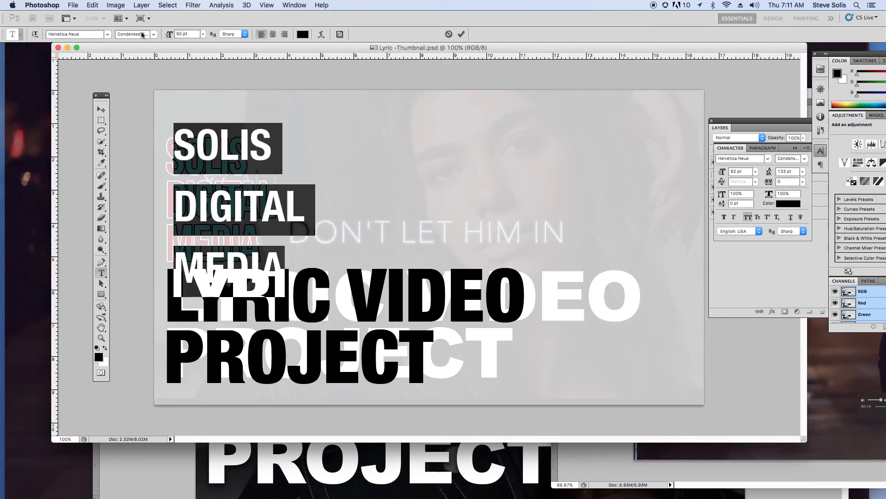
key(super+Return)
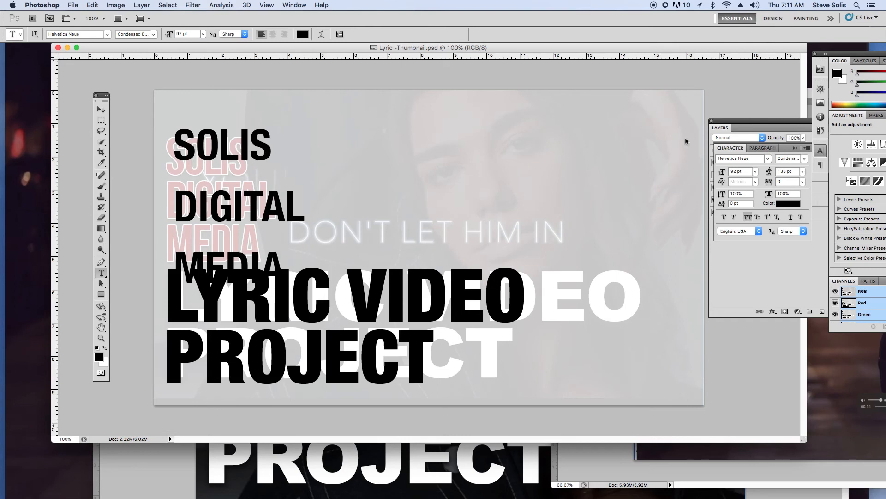
Set the SOLIS DIGITAL MEDIA leading to 73 pt, move the block directly above LYRIC VIDEO flush with its start, and save
drag(176, 144, 276, 275)
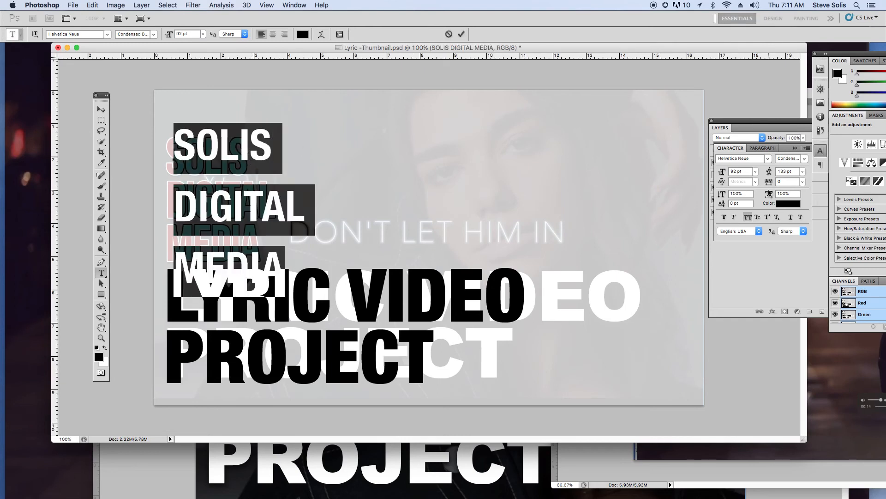
drag(769, 175, 741, 172)
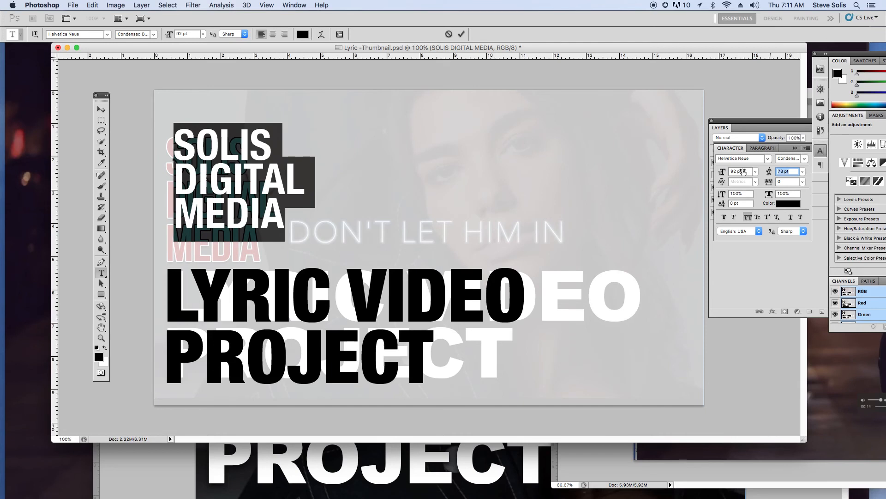
click(101, 109)
drag(203, 153, 192, 187)
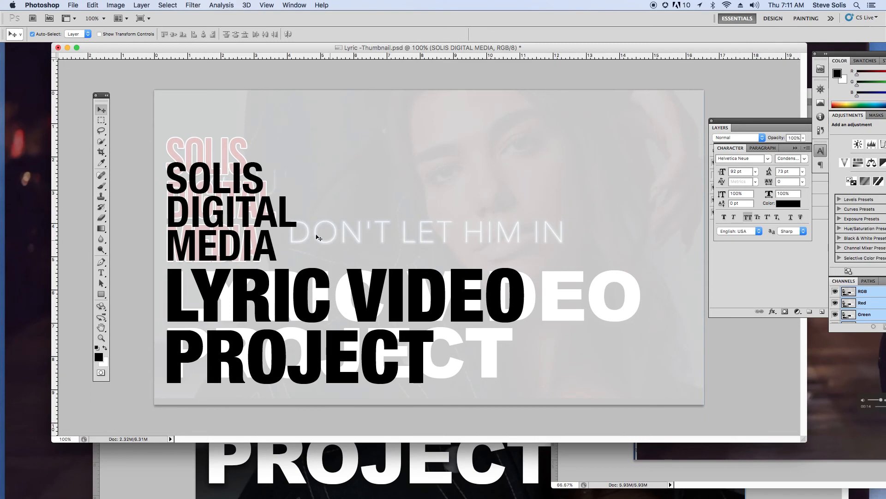
key(super+s)
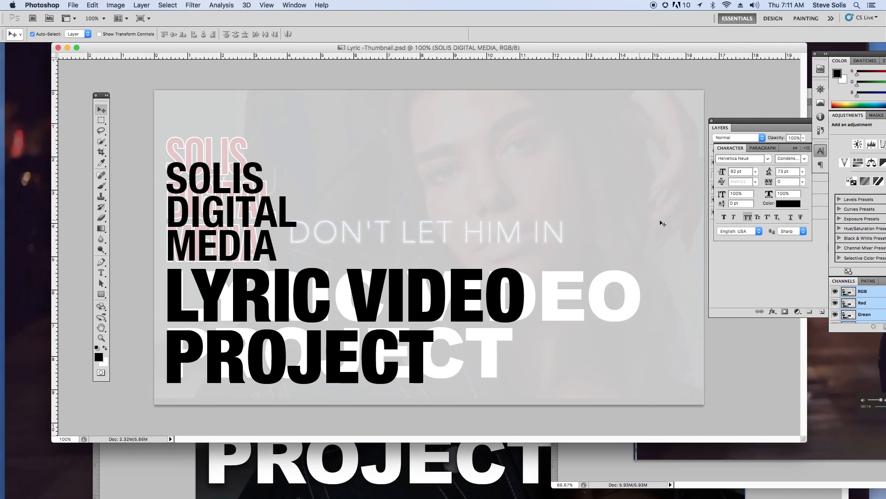
Move the LYRIC VIDEO PROJECT layer above Layer 2 in the layer stack and make the Layer 2 photo visible
click(294, 5)
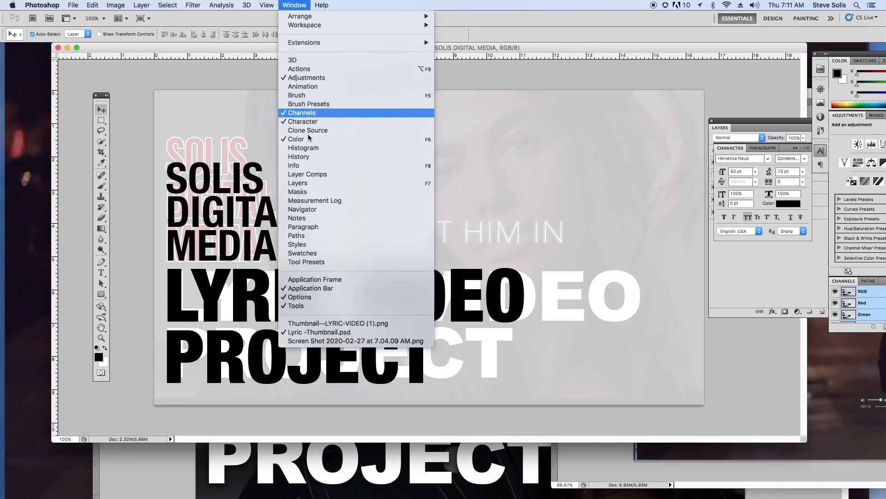
click(309, 184)
drag(731, 124, 663, 129)
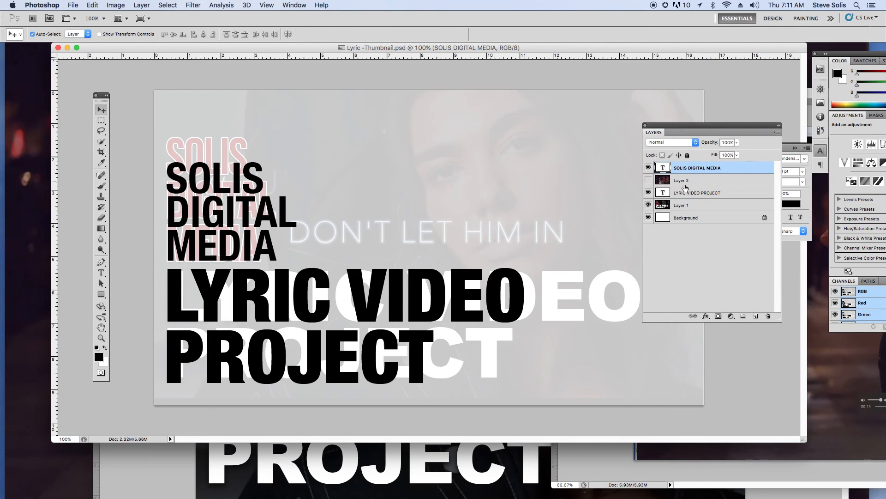
drag(679, 195, 680, 177)
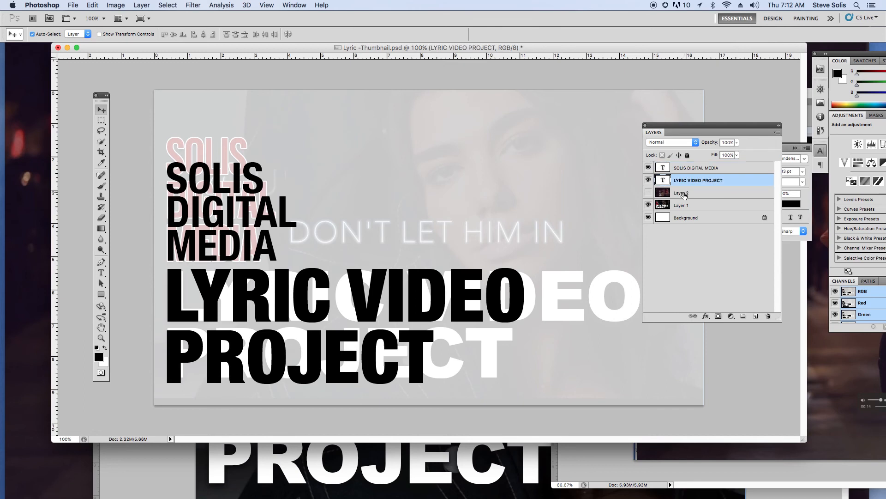
click(648, 193)
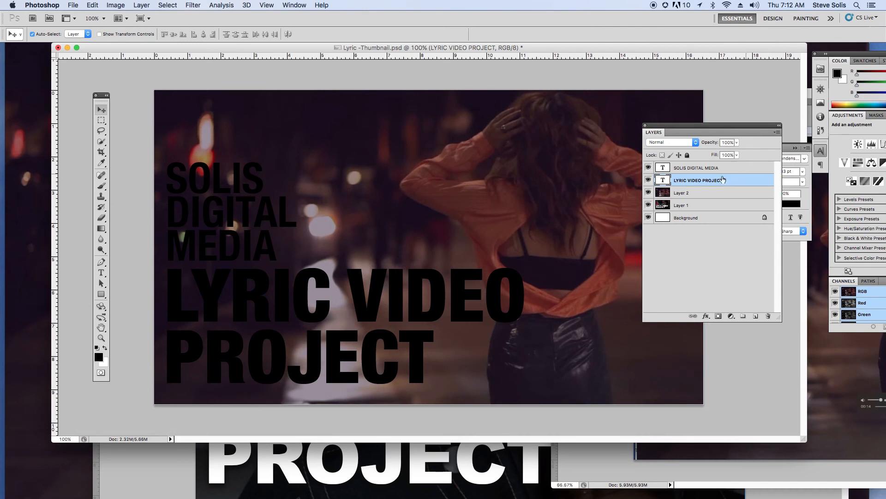
Add a Color Overlay in near-white #f9f9f9 to the LYRIC VIDEO PROJECT text layer
click(778, 133)
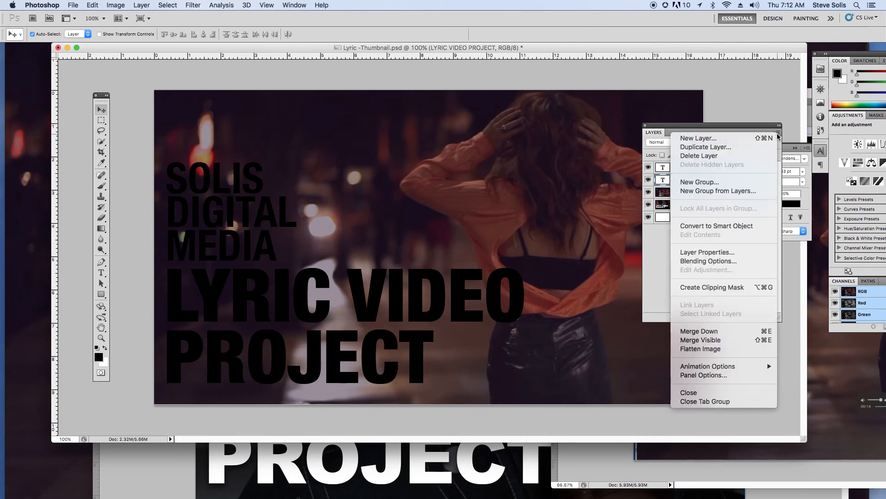
click(731, 261)
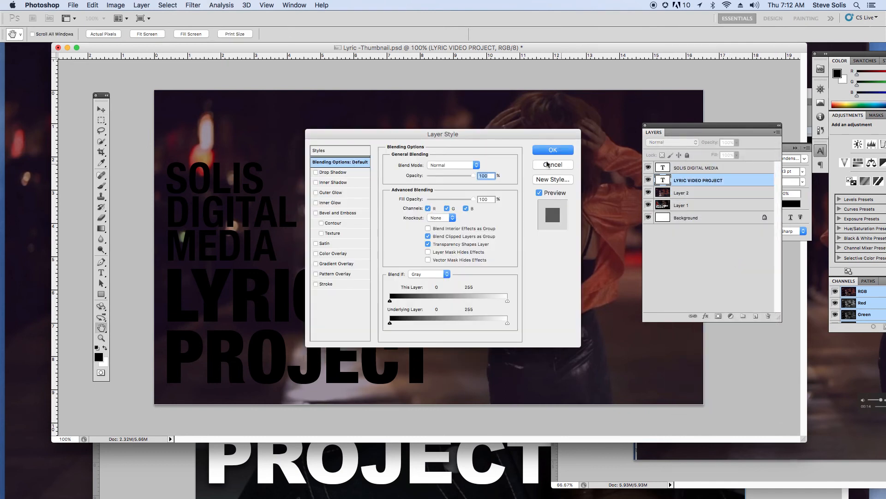
drag(503, 137, 807, 93)
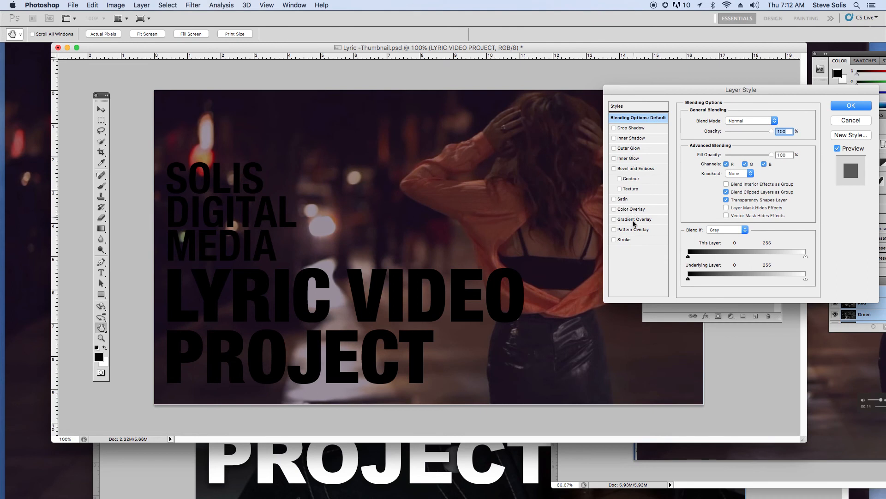
click(628, 211)
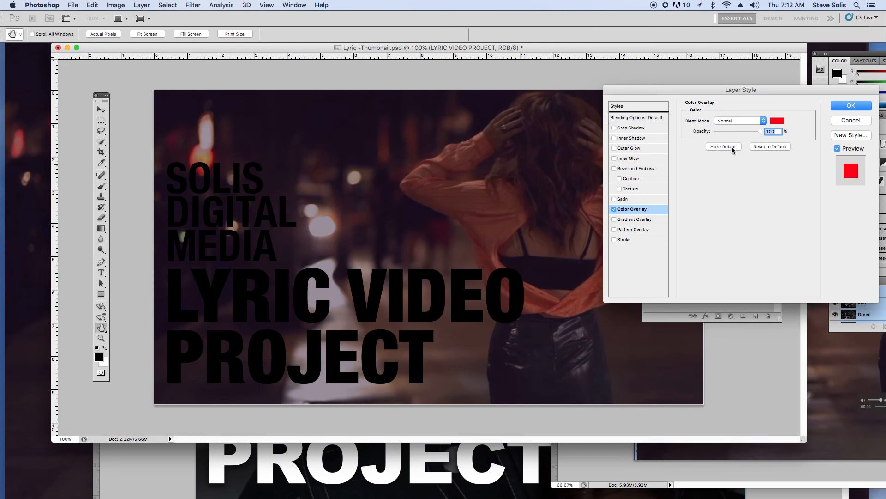
click(777, 121)
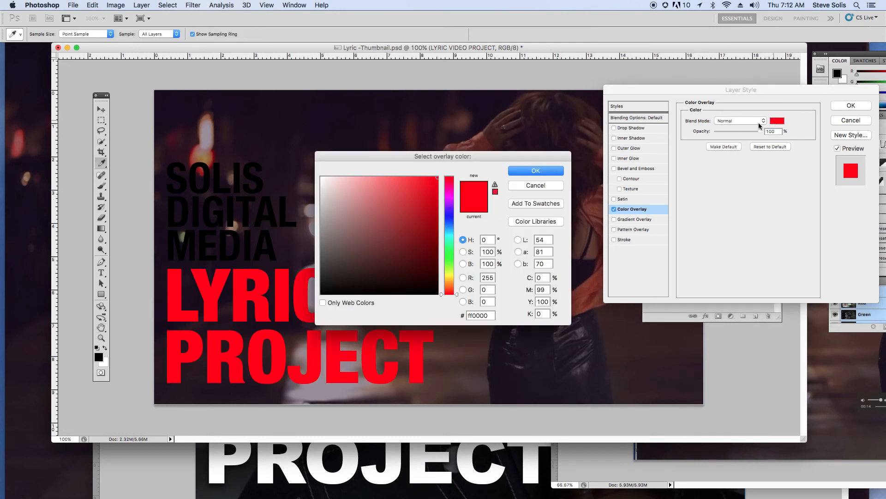
click(322, 177)
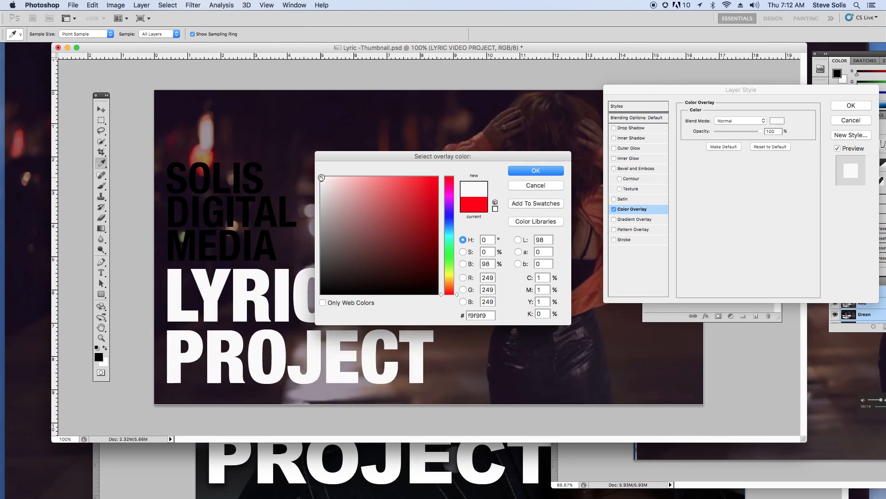
click(520, 171)
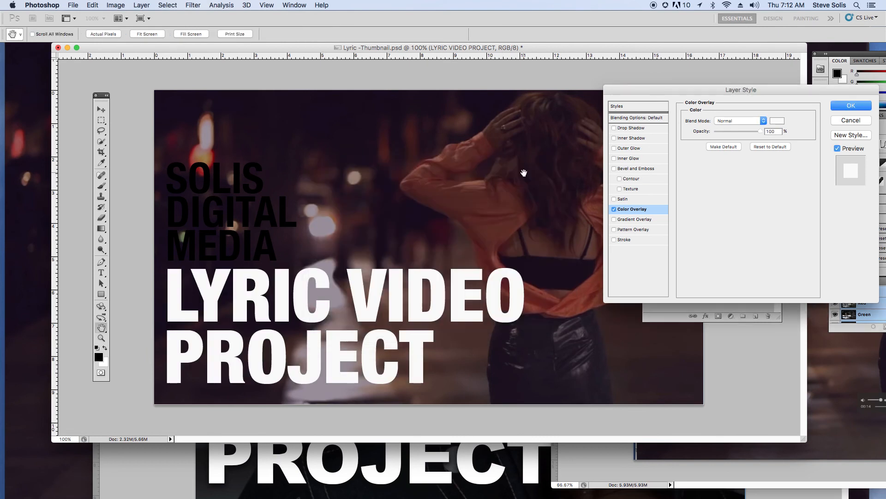
Add a black outside Stroke of 2 px to the LYRIC VIDEO PROJECT text and apply the layer style
click(622, 241)
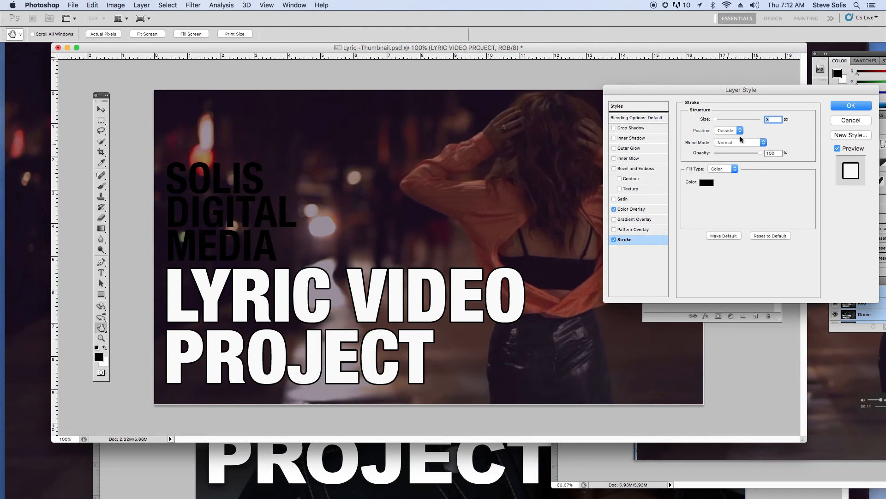
drag(716, 120, 712, 118)
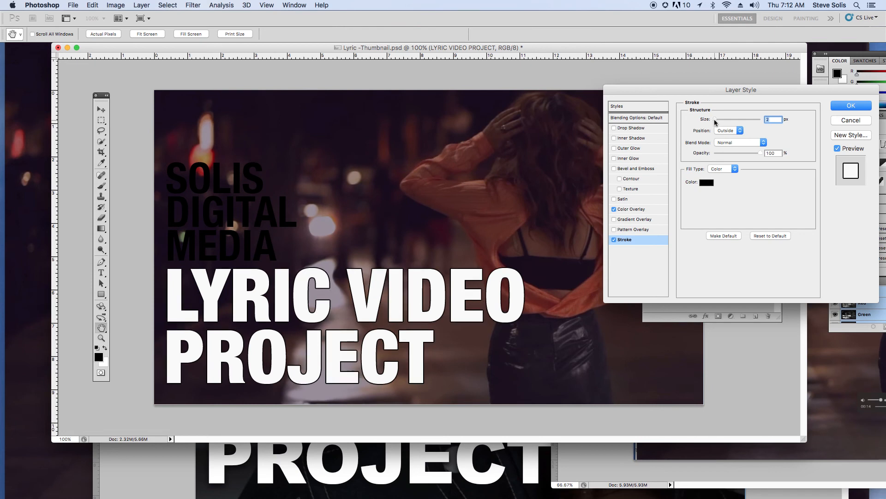
click(851, 106)
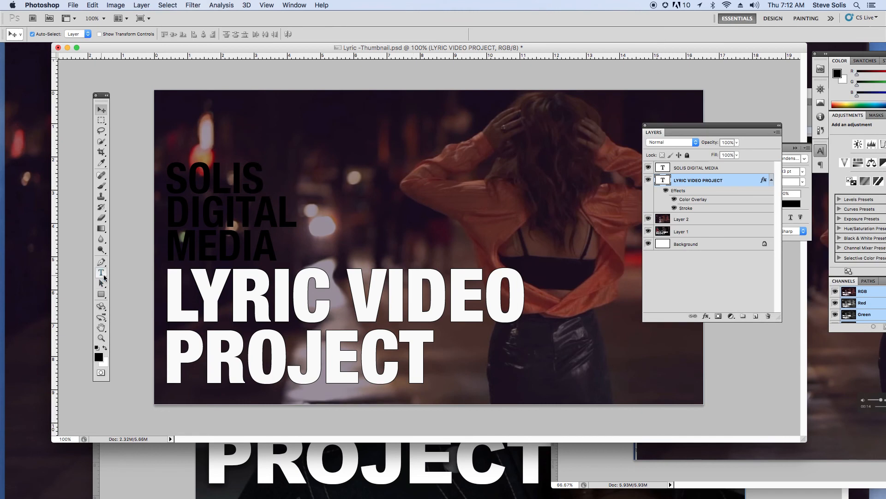
Select the SOLIS DIGITAL MEDIA text layer and enable a Color Overlay in its blending options
click(101, 273)
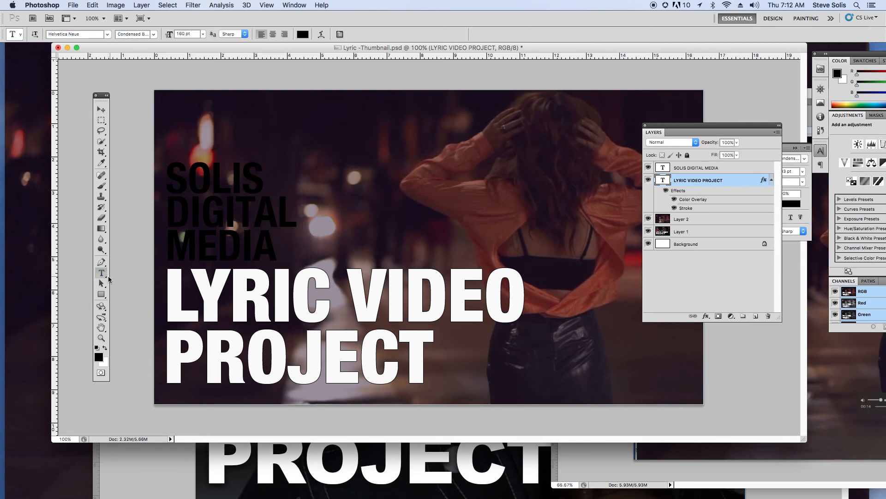
drag(213, 172, 270, 262)
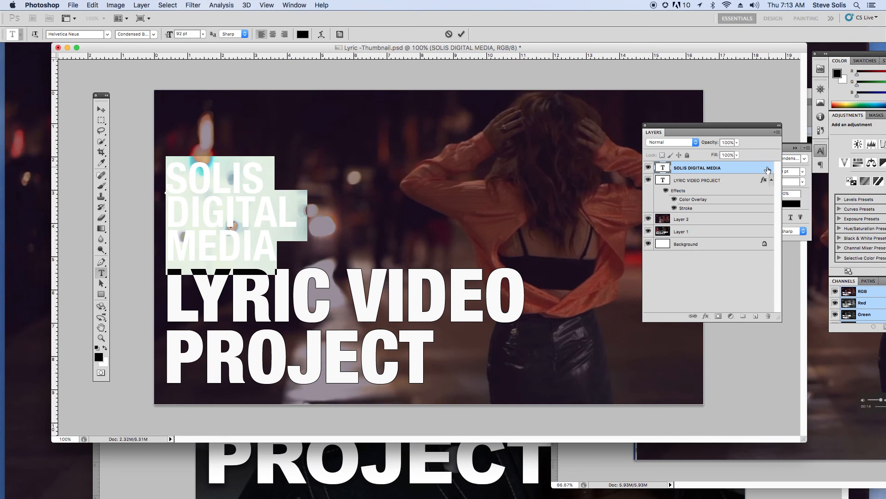
click(777, 133)
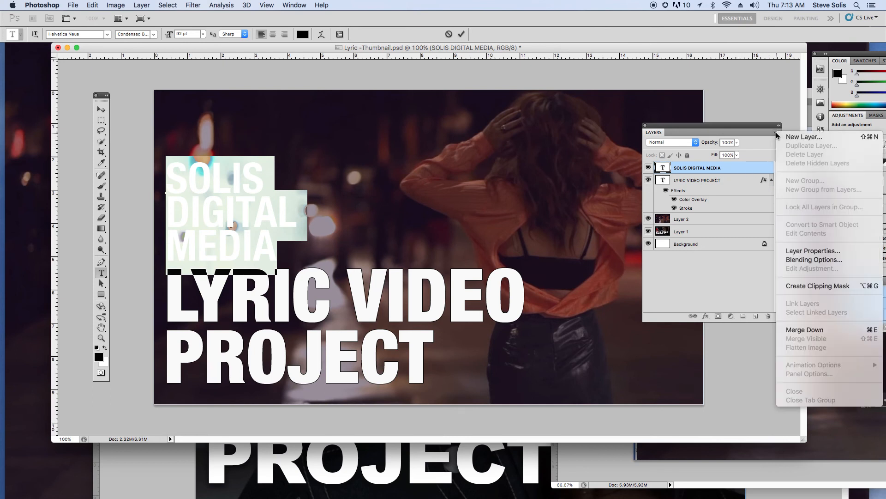
click(797, 262)
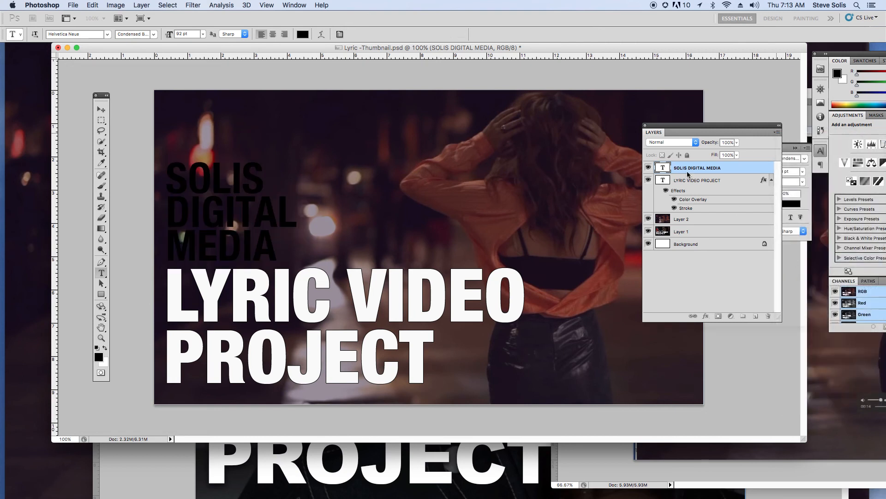
click(628, 212)
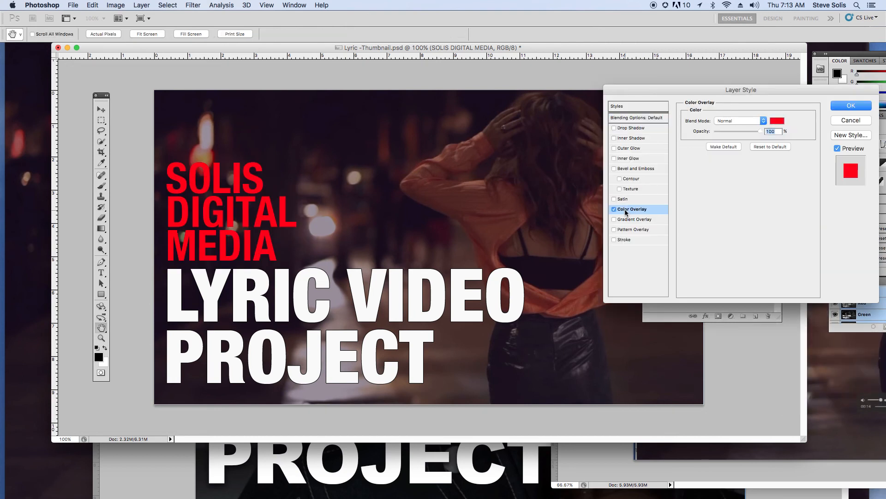
Set the SOLIS DIGITAL MEDIA text's Color Overlay to bright green #81f53a and apply the layer style
click(780, 122)
drag(527, 161, 816, 210)
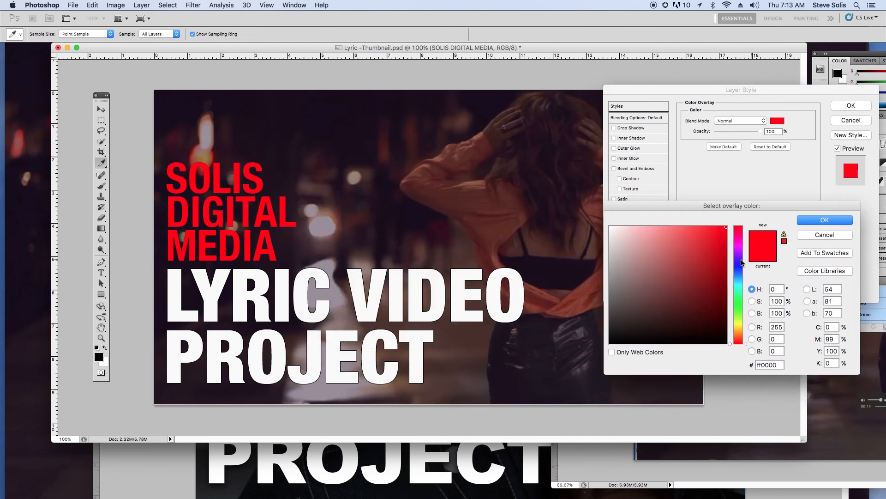
click(739, 264)
click(708, 235)
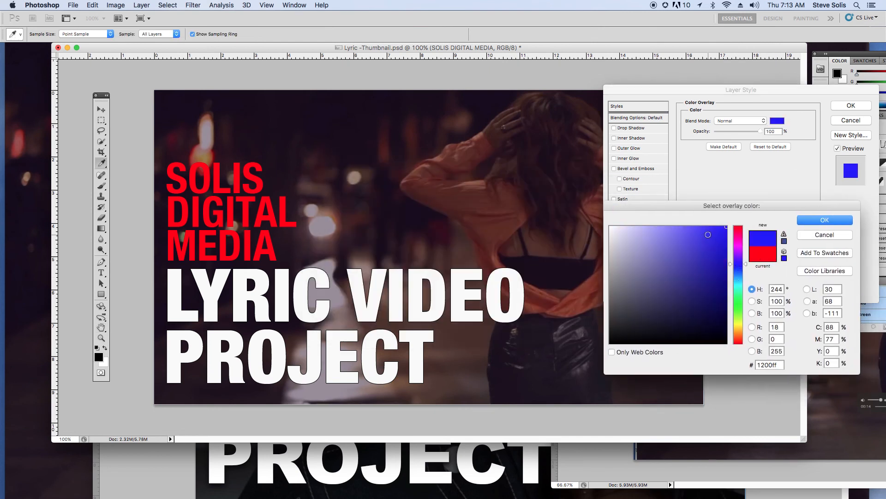
click(739, 279)
click(738, 297)
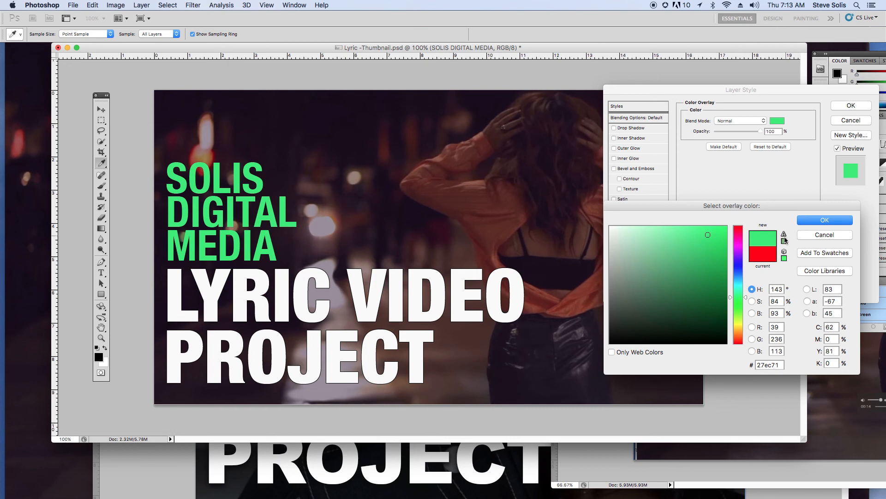
click(784, 240)
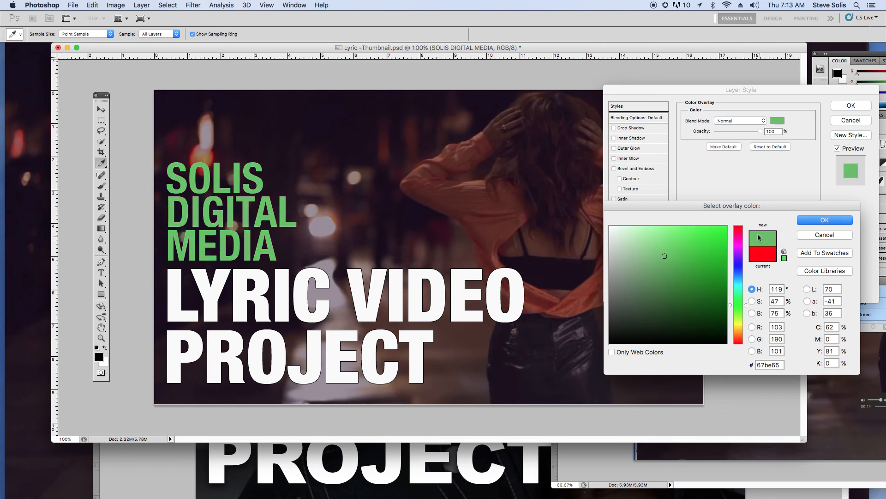
click(664, 229)
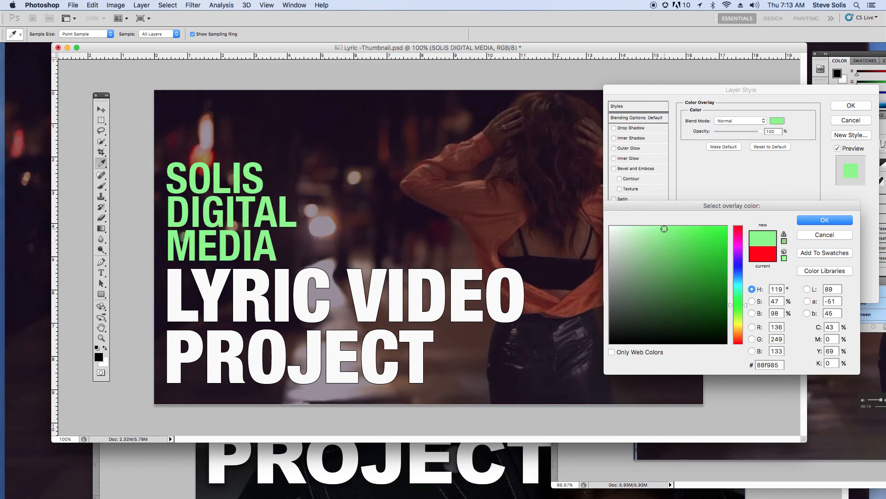
click(784, 236)
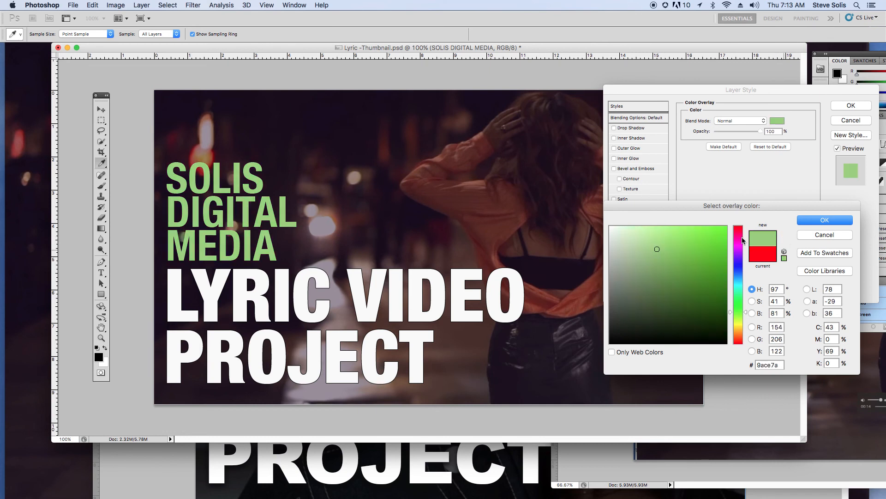
click(699, 230)
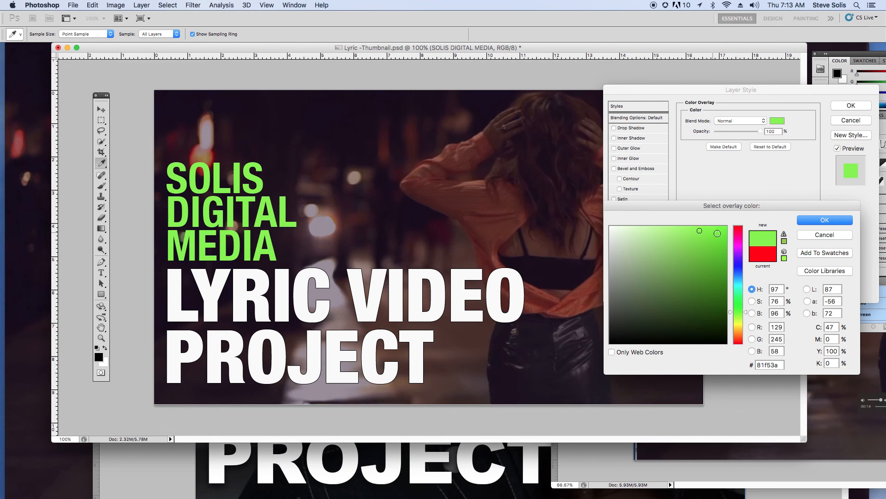
click(818, 222)
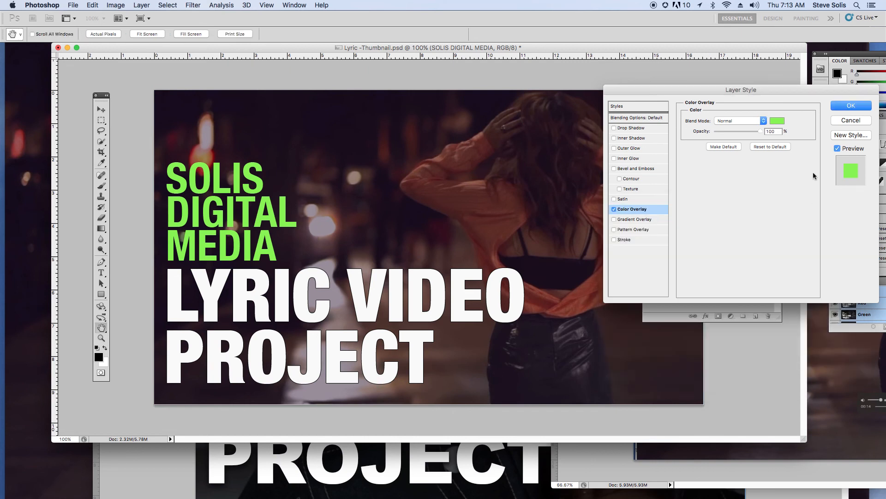
click(847, 106)
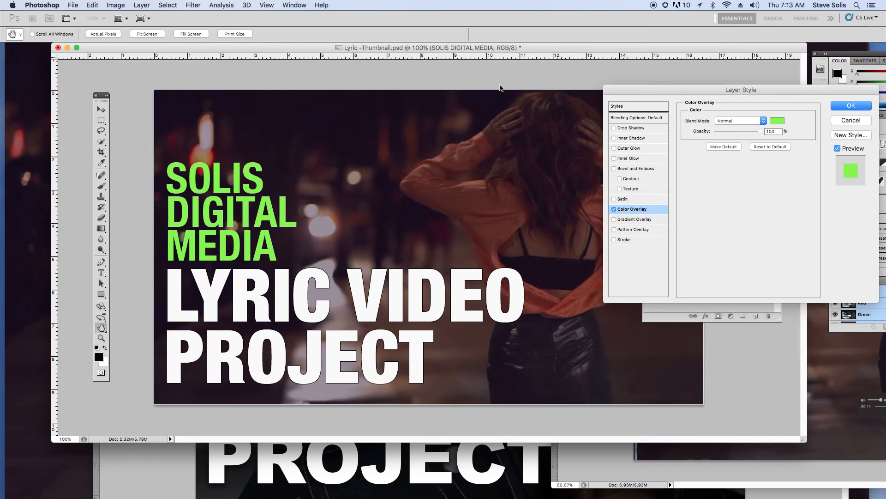
drag(681, 130, 764, 103)
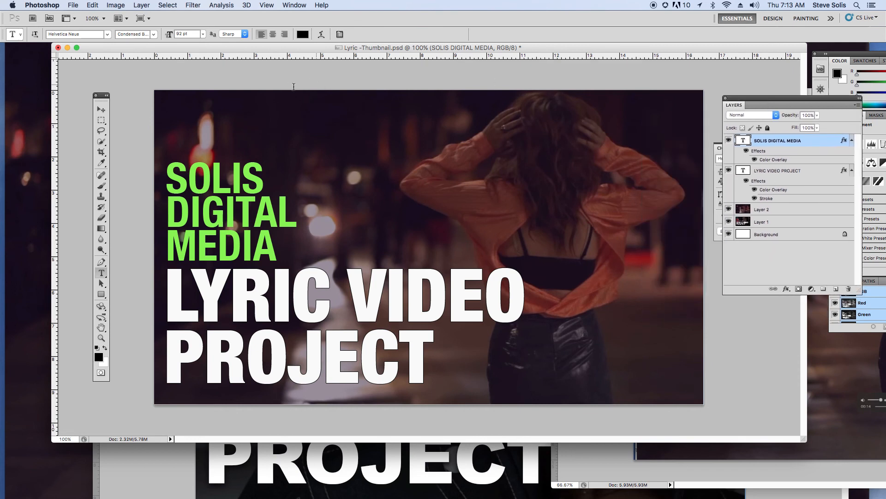
Save the document and choose JPEG as the Save for Web & Devices format
click(73, 5)
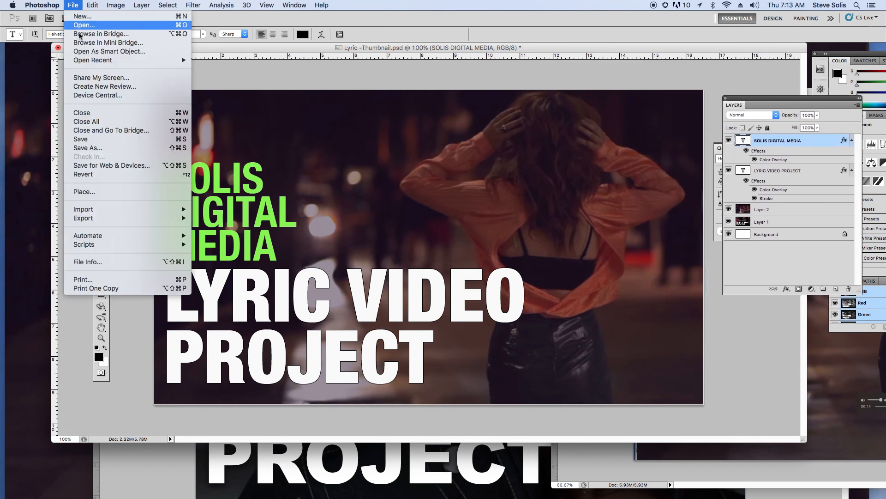
click(92, 139)
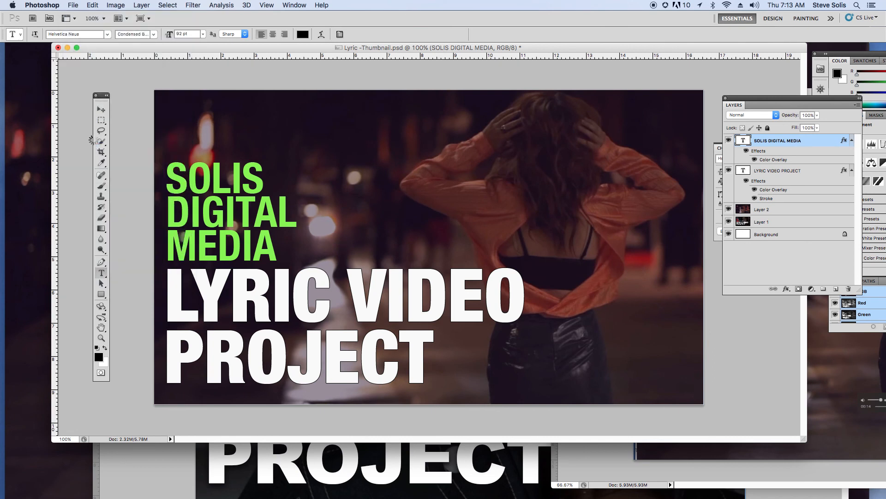
click(73, 5)
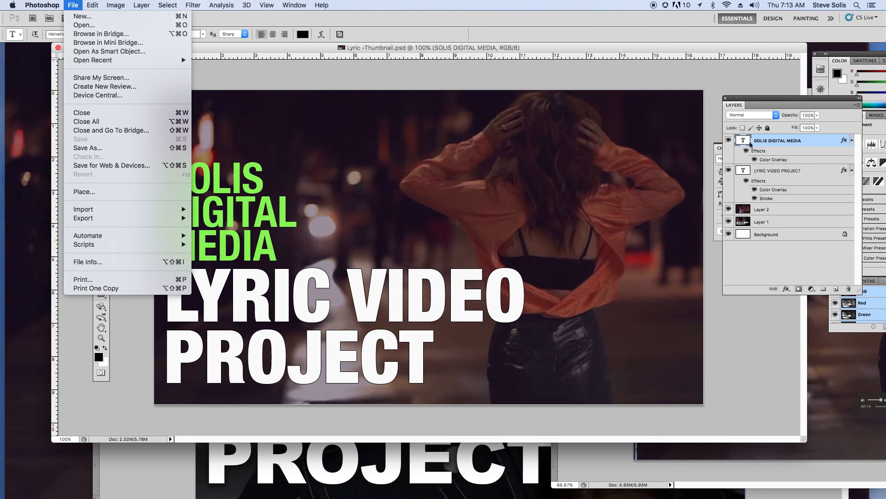
click(112, 167)
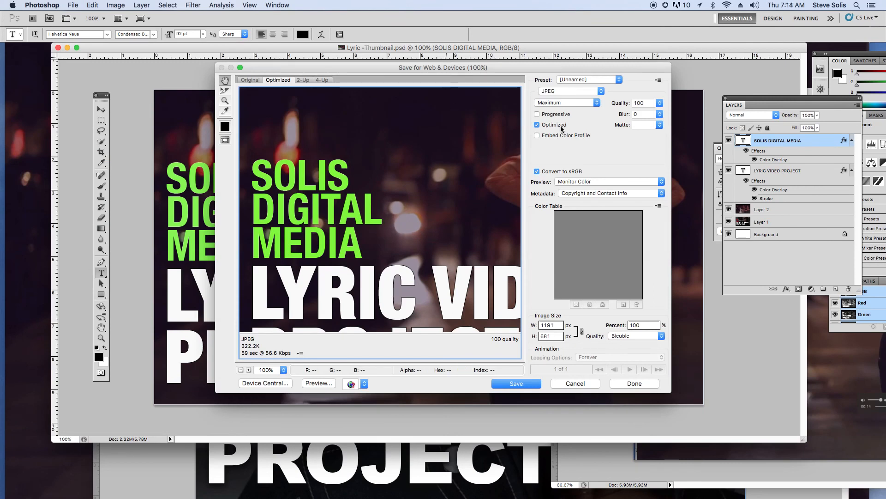
click(570, 92)
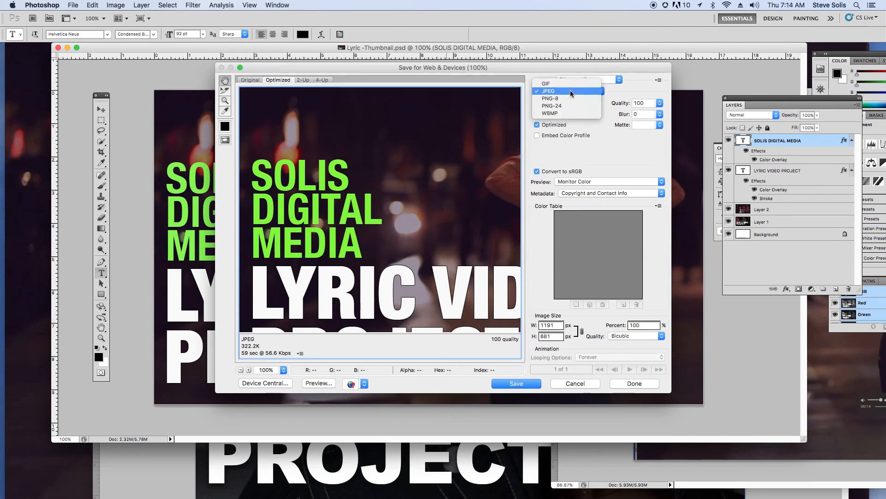
click(571, 92)
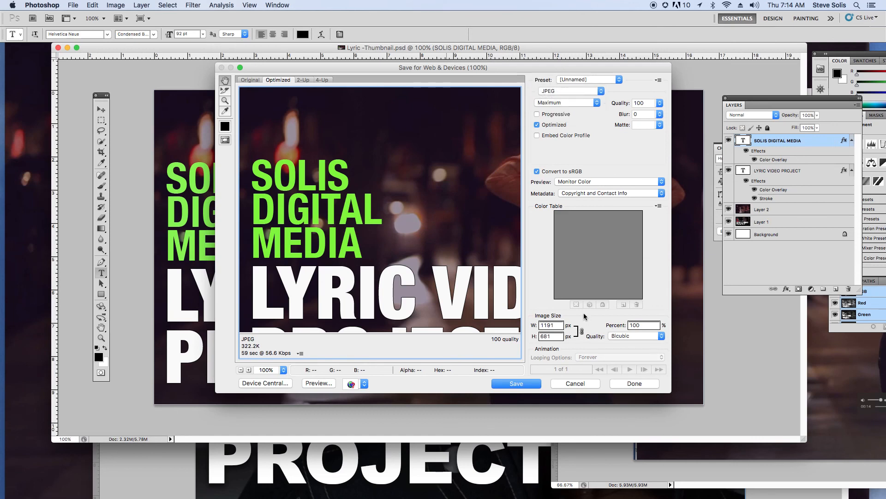
Export the optimized image as Lyric--Thumbnail.jpg in the Documents folder
click(535, 382)
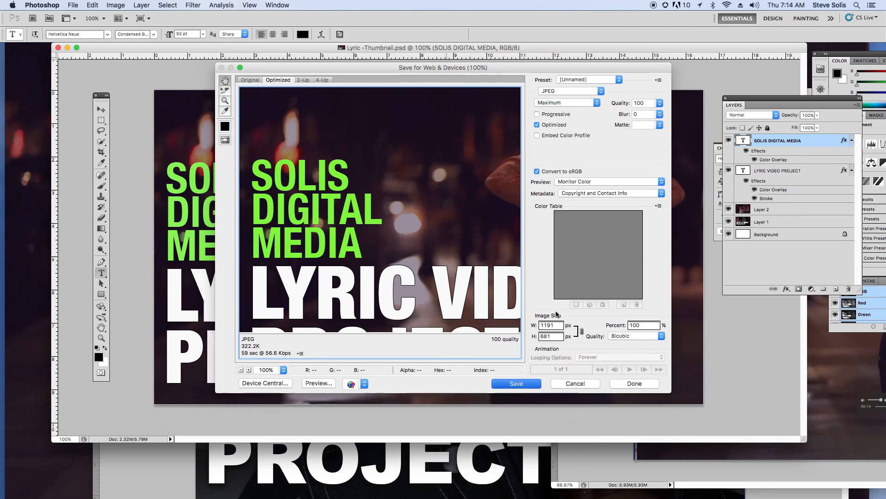
click(368, 120)
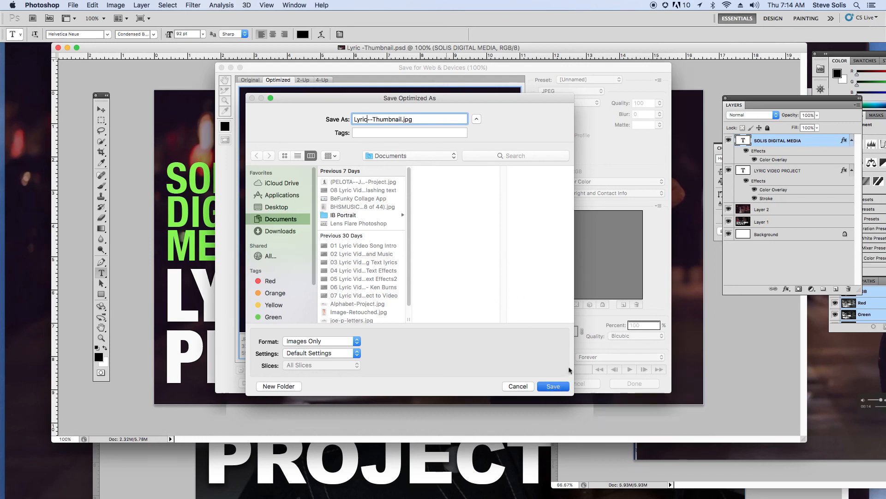
click(553, 386)
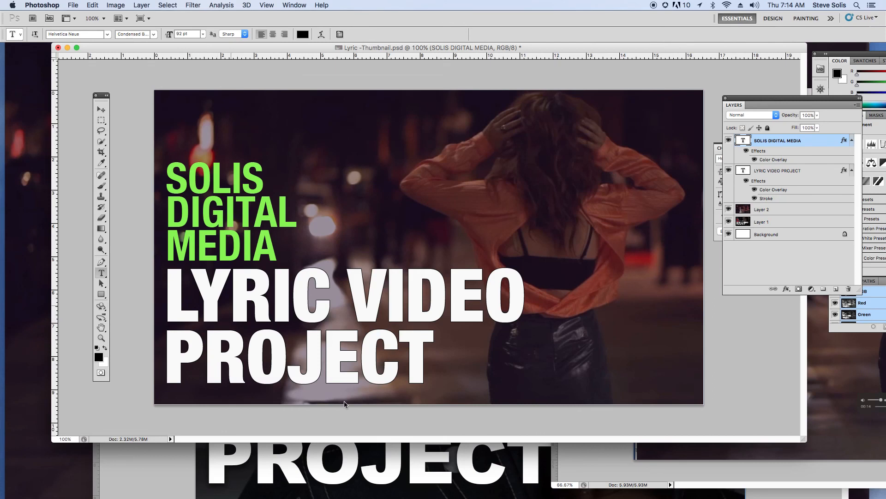
Switch to YouTube Studio in Chrome and select the 08 Lyric Video Song flashing text video in the uploads list
click(526, 464)
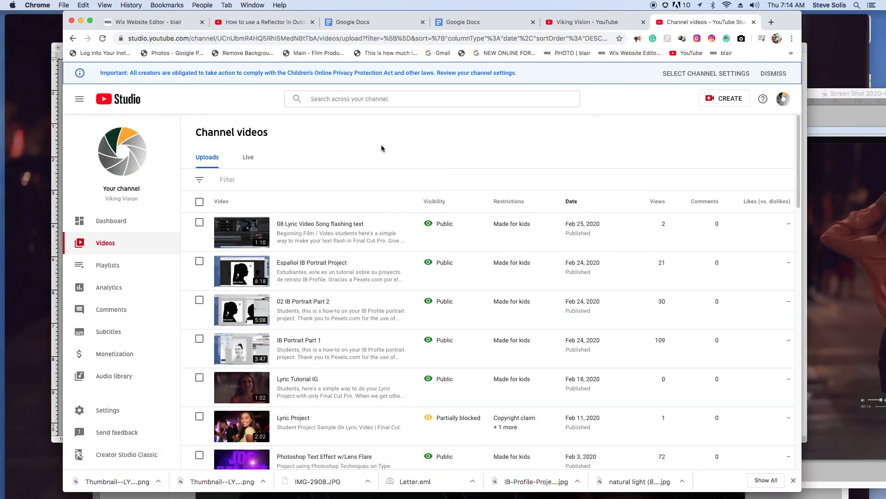
drag(786, 19, 789, 13)
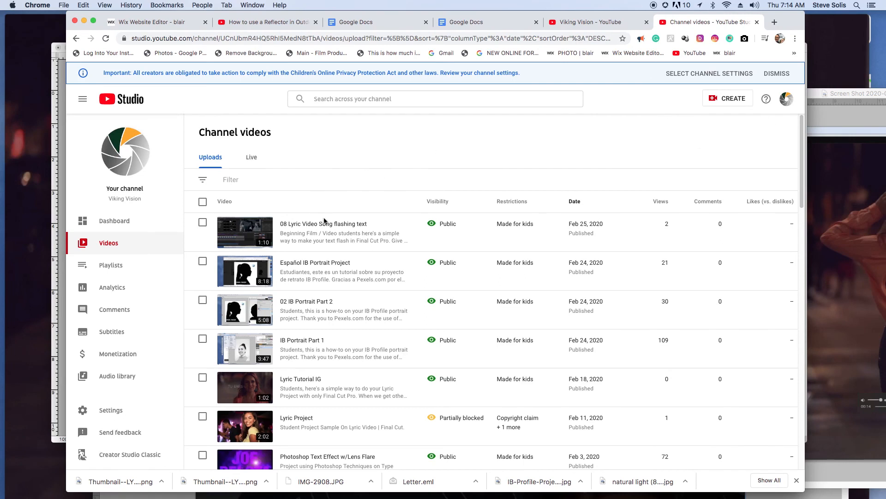
click(203, 223)
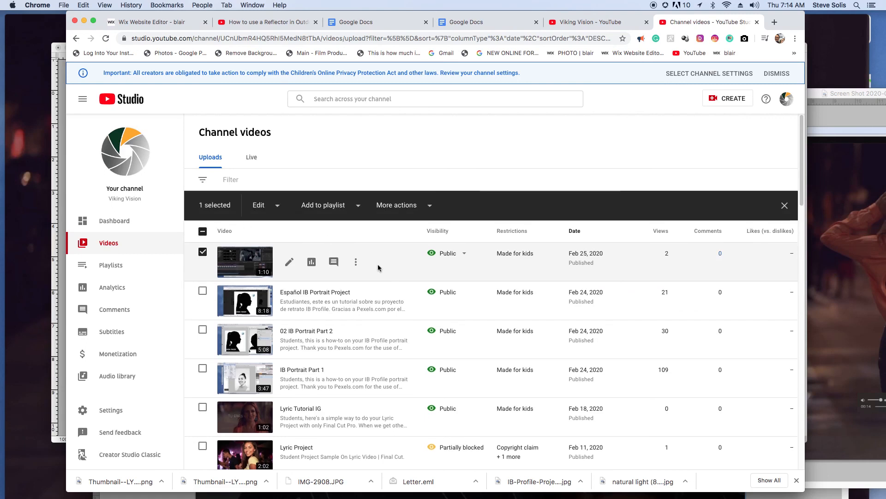
click(356, 262)
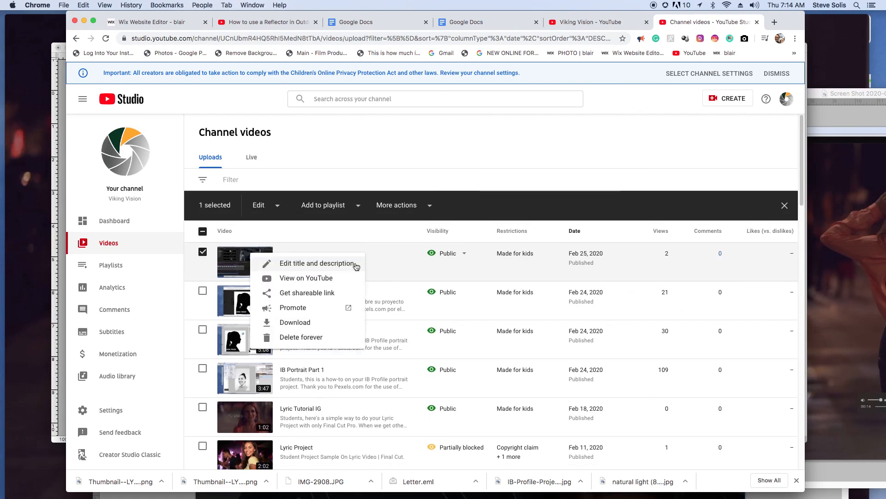
click(334, 267)
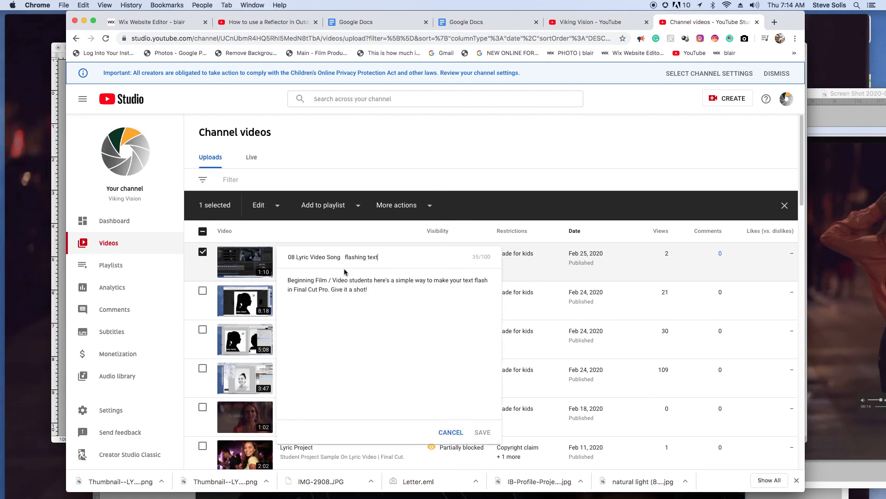
click(451, 432)
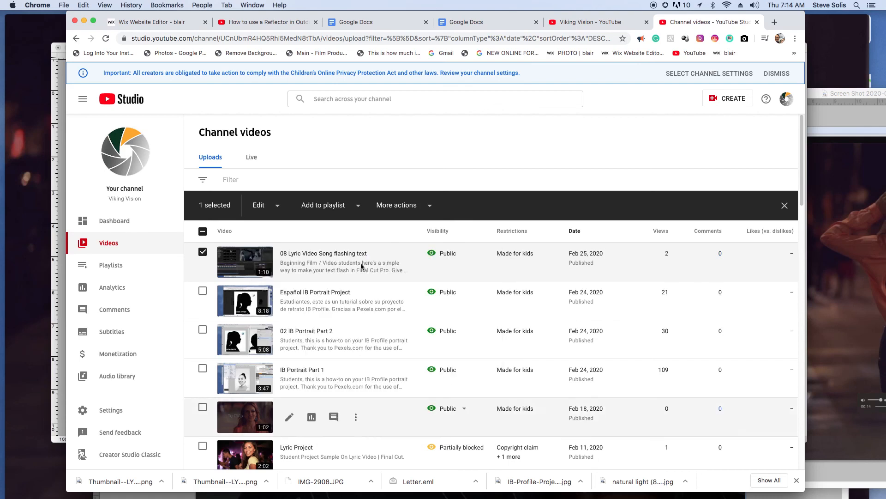
Open the details of the 08 Lyric Video Song flashing text video and start a custom thumbnail upload
click(289, 262)
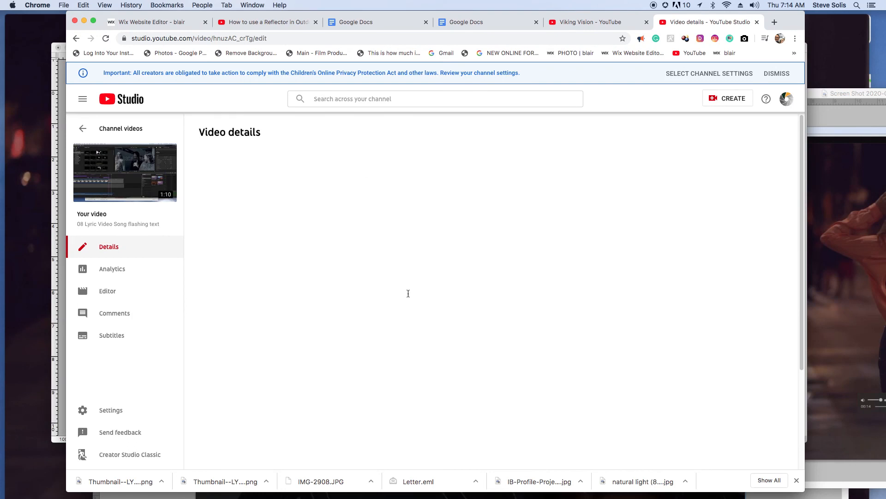
scroll(323, 300, down, 3)
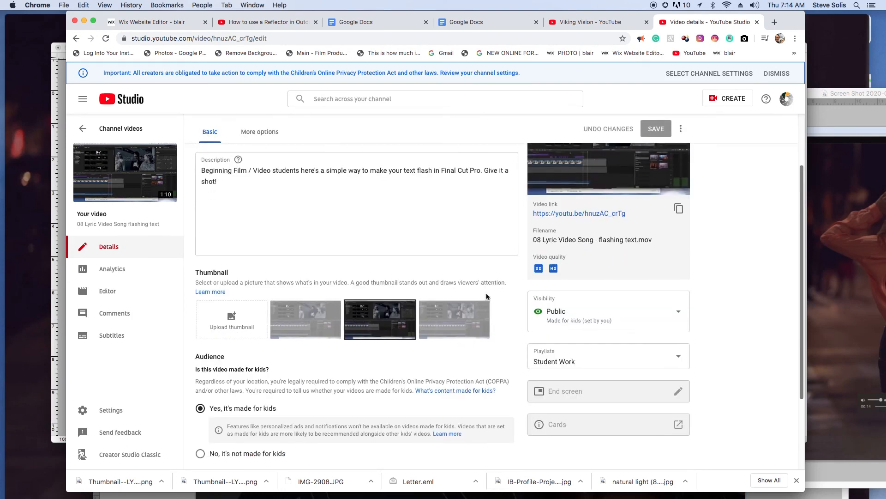
click(232, 323)
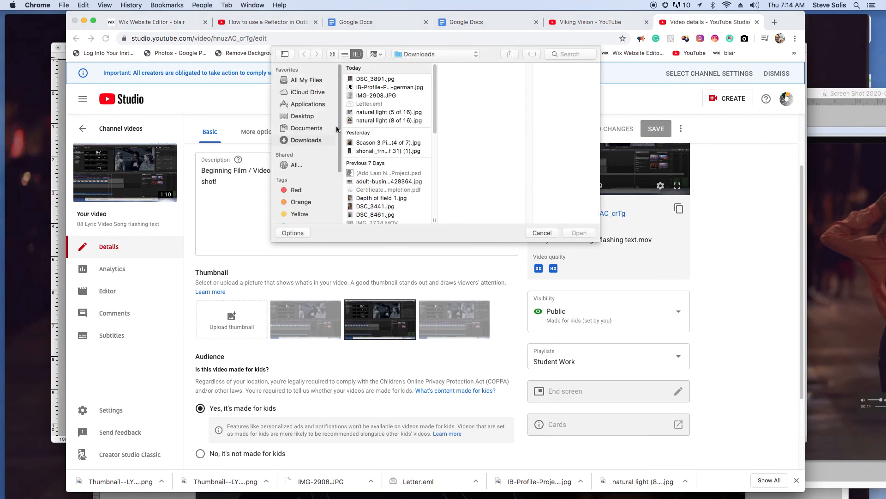
Browse the Documents, Downloads and Desktop folders for the exported thumbnail file, widening the file name column
click(320, 129)
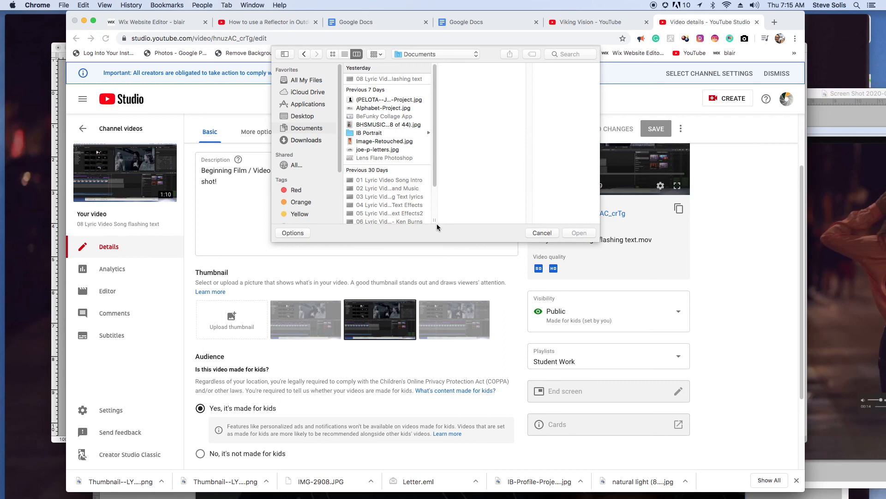
drag(434, 220, 477, 220)
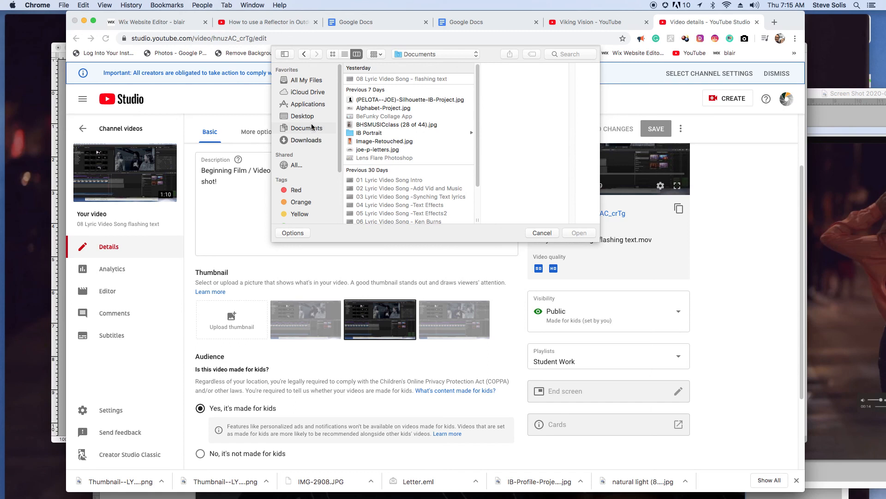
click(306, 140)
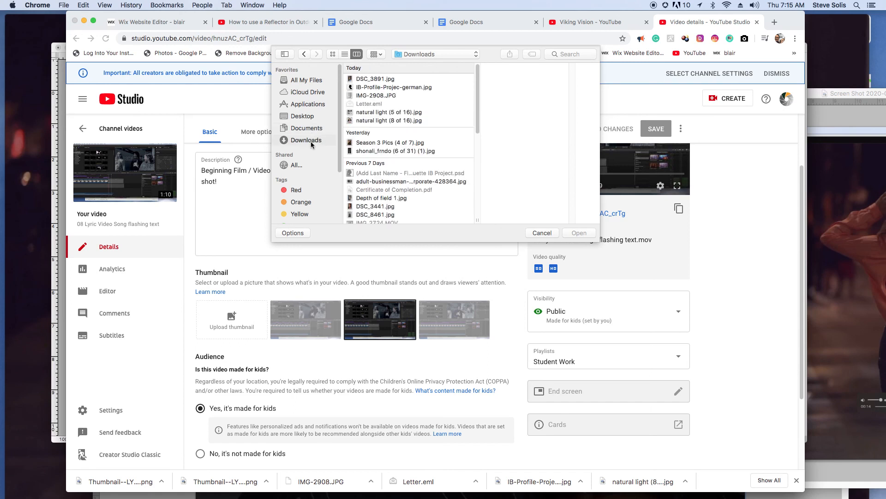
click(307, 129)
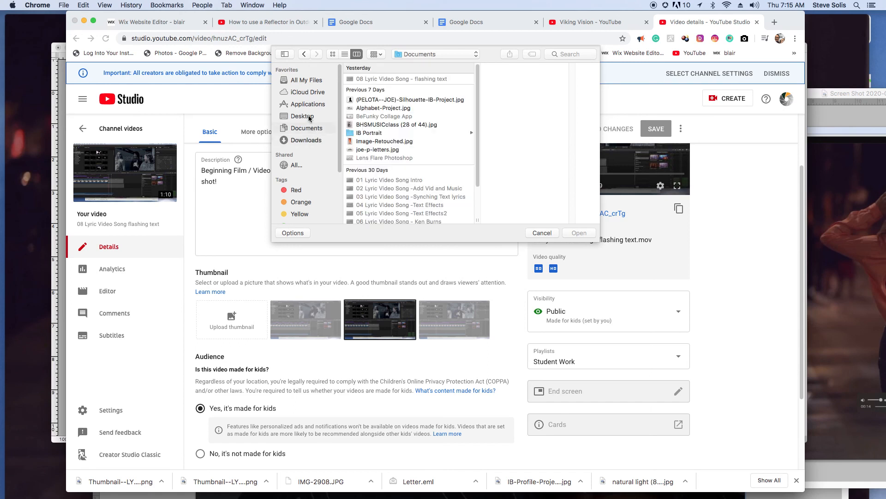
click(309, 118)
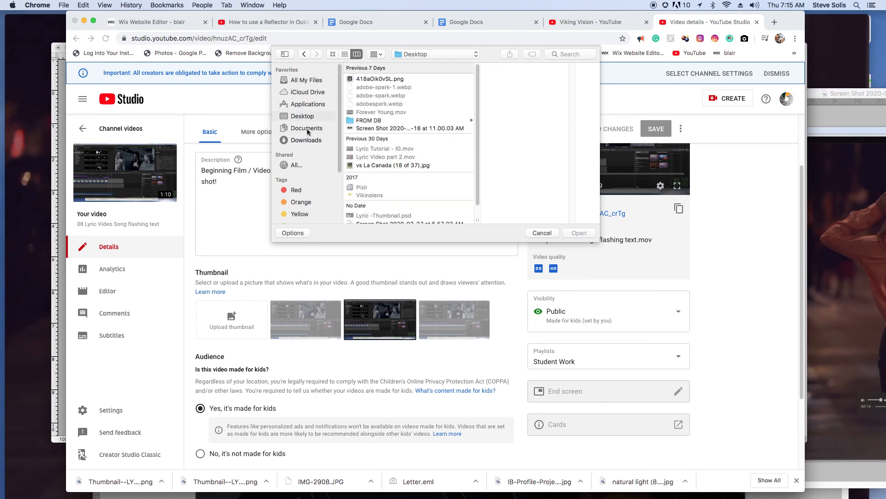
Search the computer for "thumbnail" in the file chooser
click(577, 55)
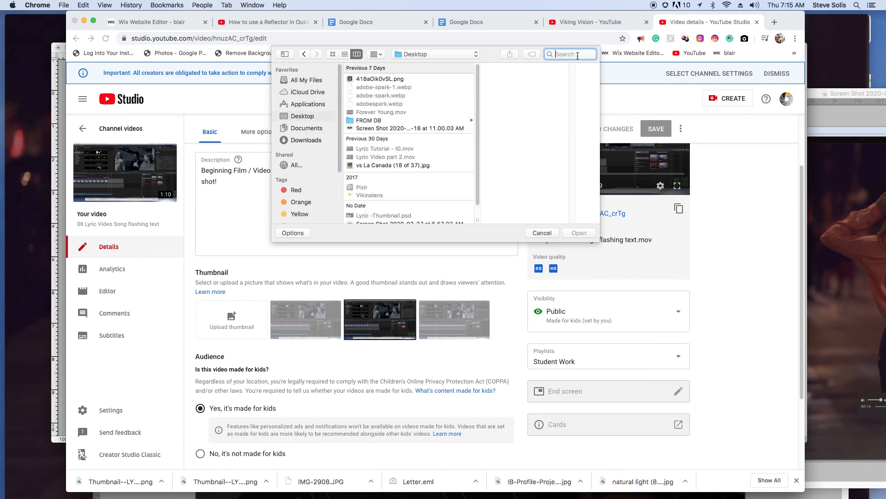
text(thumbnail)
key(Return)
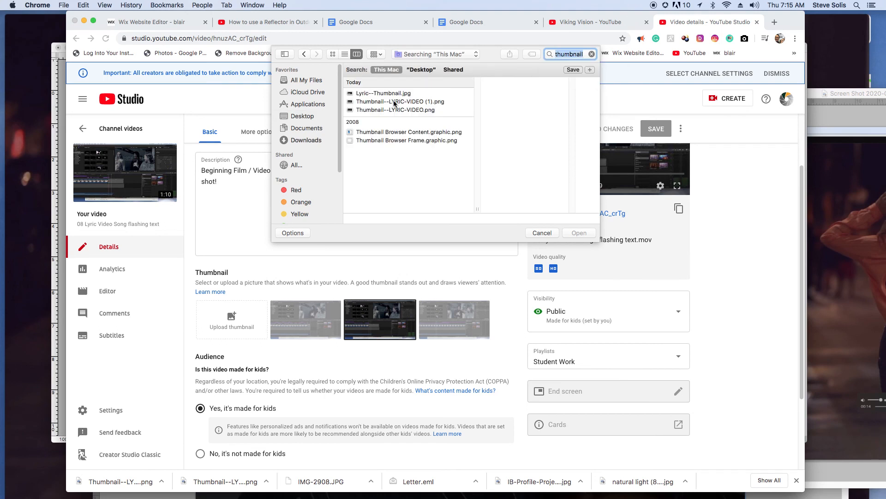
Upload Lyric--Thumbnail.jpg from the search results as the video's custom thumbnail and save the video details
click(398, 94)
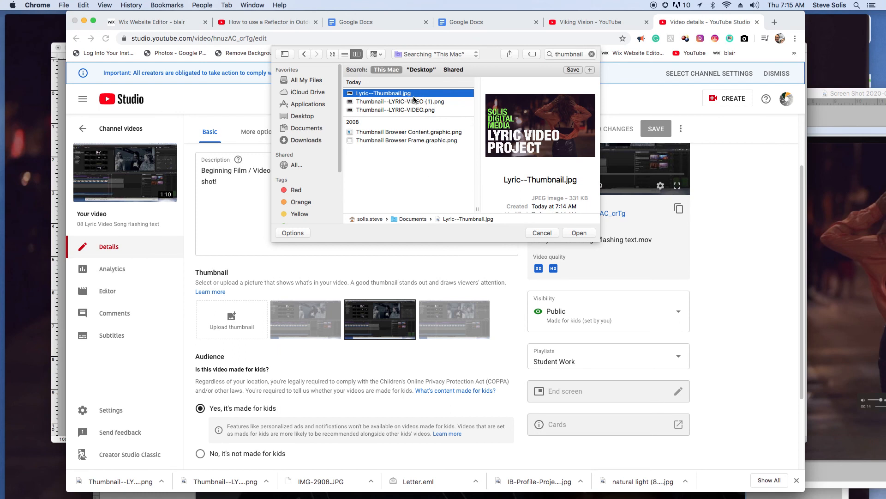
click(579, 234)
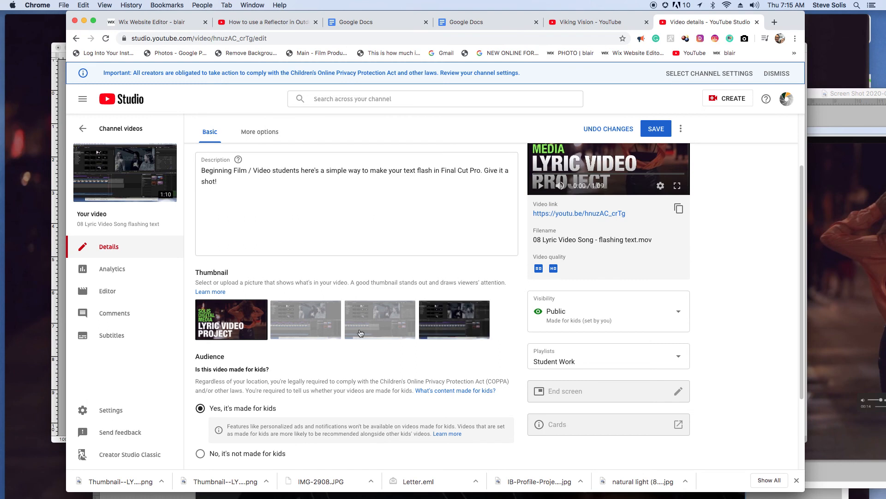
scroll(651, 330, down, 5)
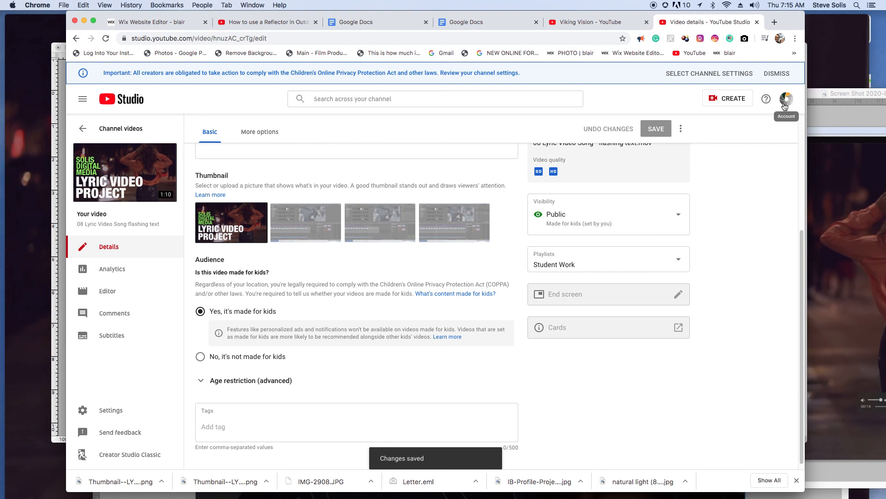
scroll(743, 236, down, 1)
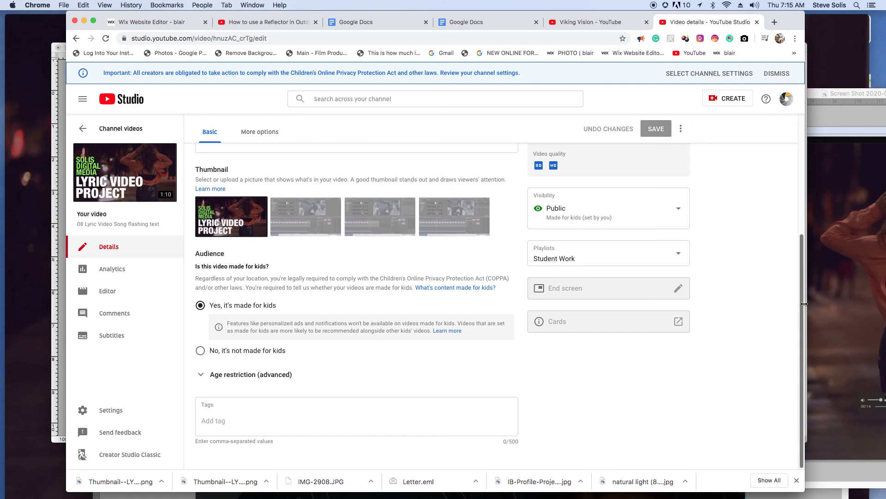
Open the video's YouTube watch page from its video link and go to your own channel page
scroll(782, 167, up, 5)
scroll(782, 167, up, 2)
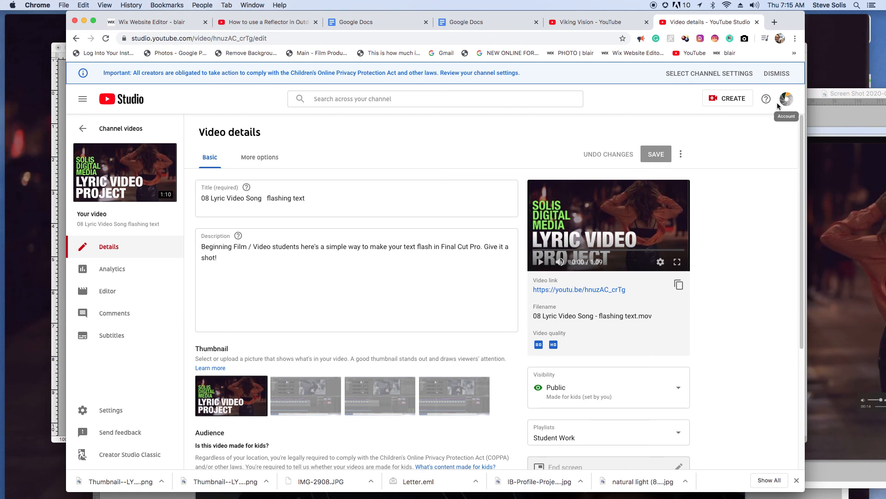
click(583, 291)
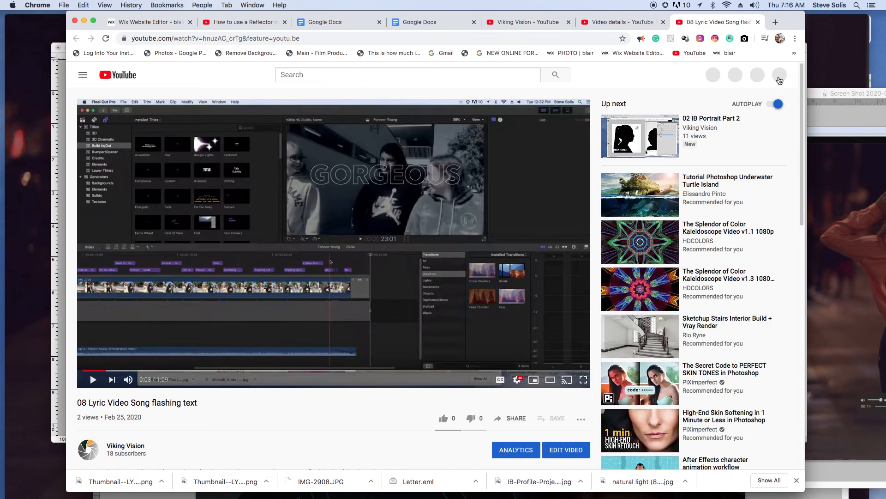
click(777, 78)
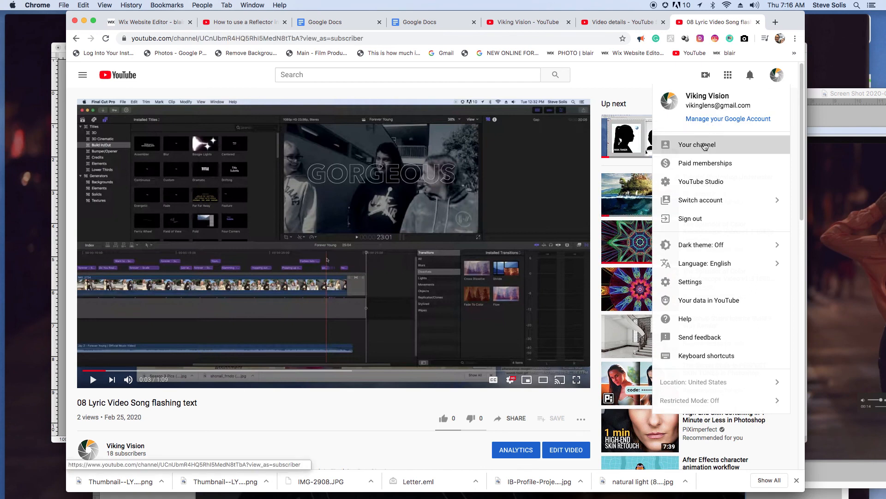
click(704, 145)
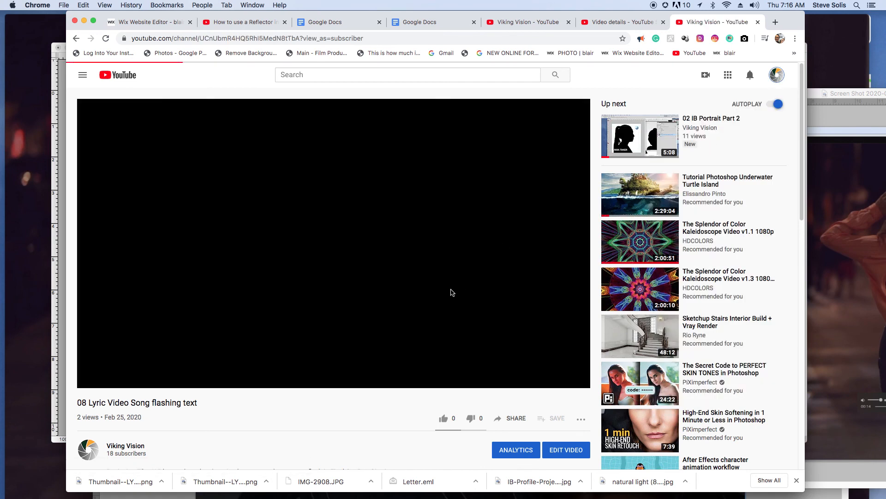